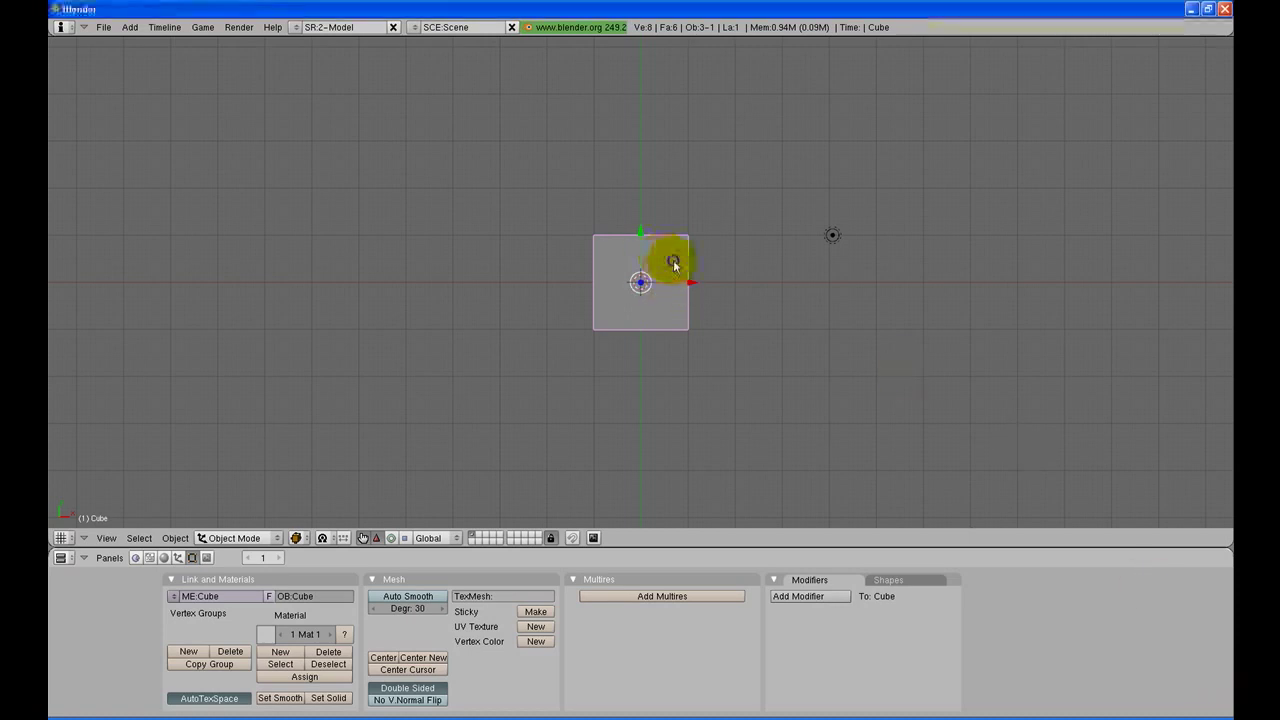
Delete the default cube and add a Bezier curve in its place
{"action": "key", "text": "x"}
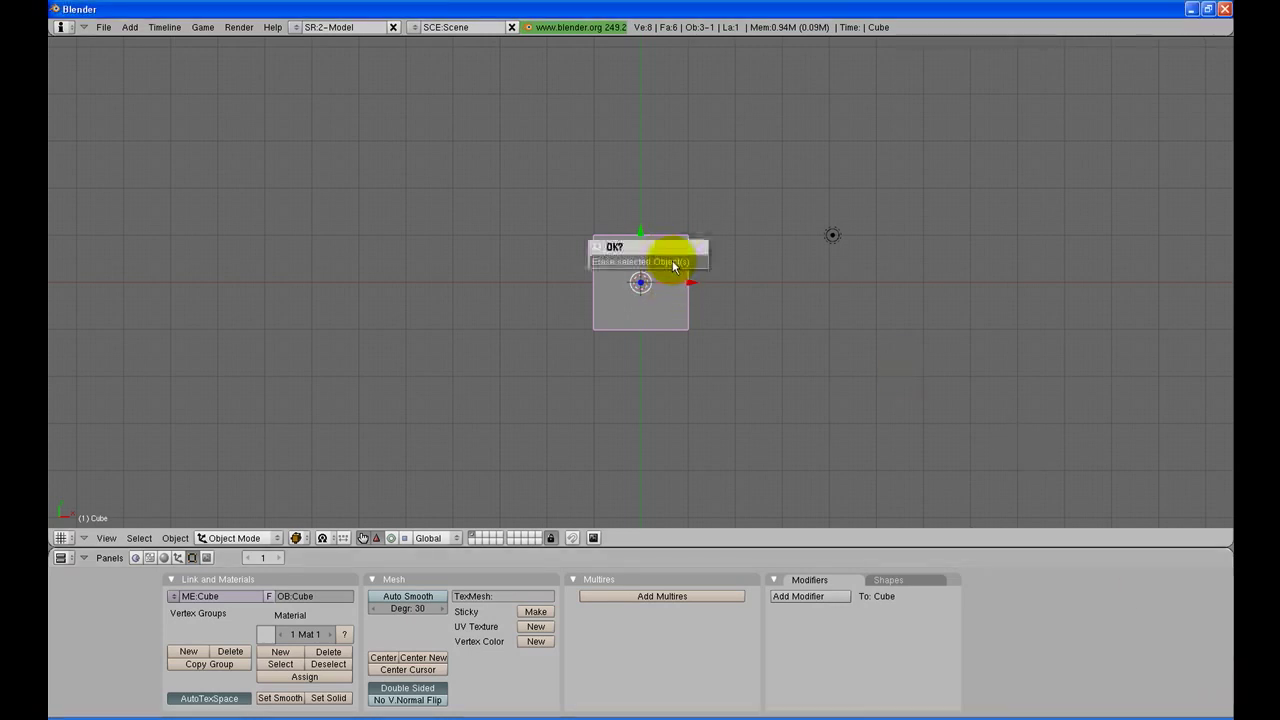
{"action": "left_click", "coordinate": [673, 260]}
{"action": "key", "text": "space"}
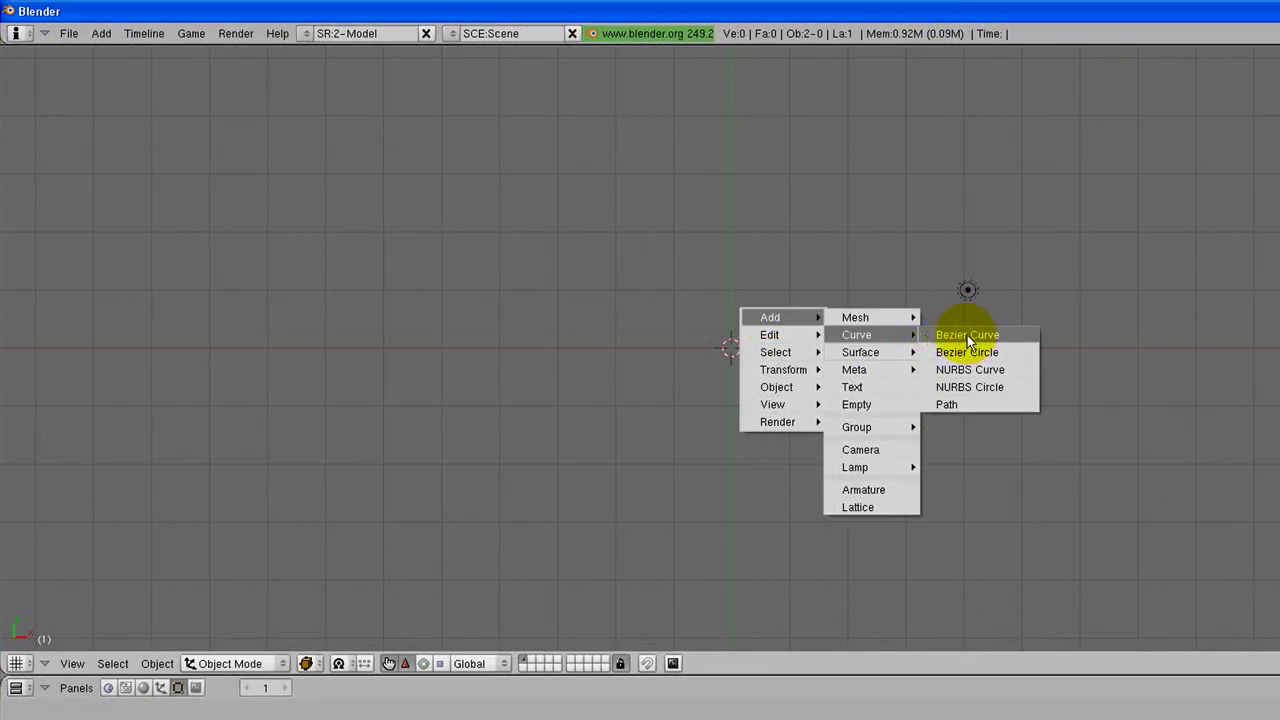
{"action": "left_click", "coordinate": [958, 335]}
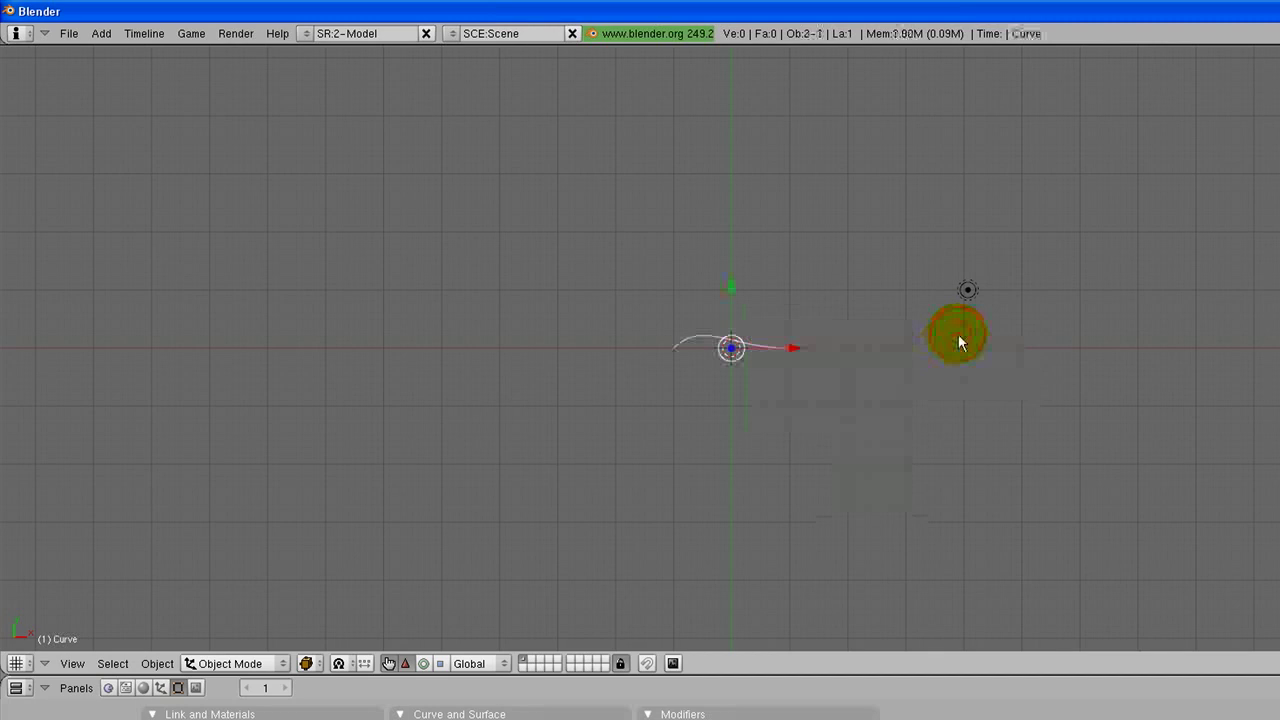
Drag a handle in Edit Mode to bend the curve into an S-shaped wave, then return to Object Mode
{"action": "key", "text": "Tab"}
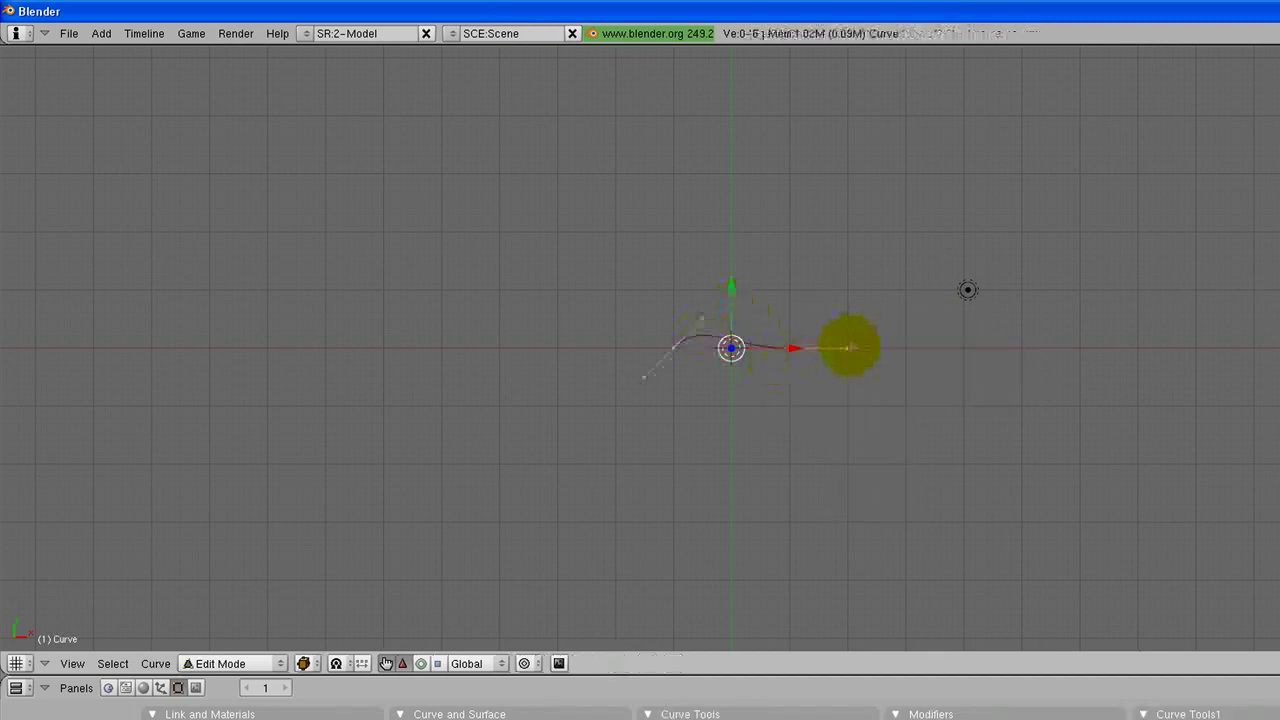
{"action": "mouse_move", "coordinate": [847, 347]}
{"action": "right_mouse_down"}
{"action": "mouse_move", "coordinate": [834, 289]}
{"action": "mouse_move", "coordinate": [829, 298]}
{"action": "right_mouse_up"}
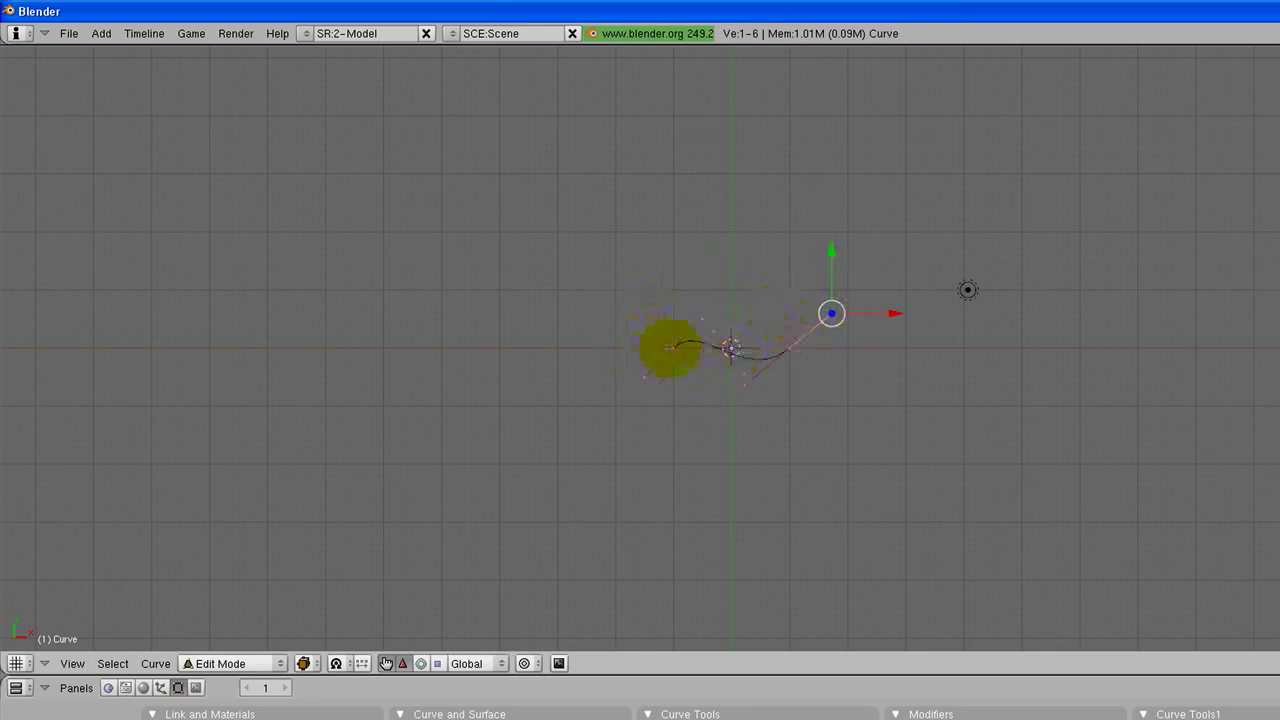
{"action": "left_click", "coordinate": [228, 664]}
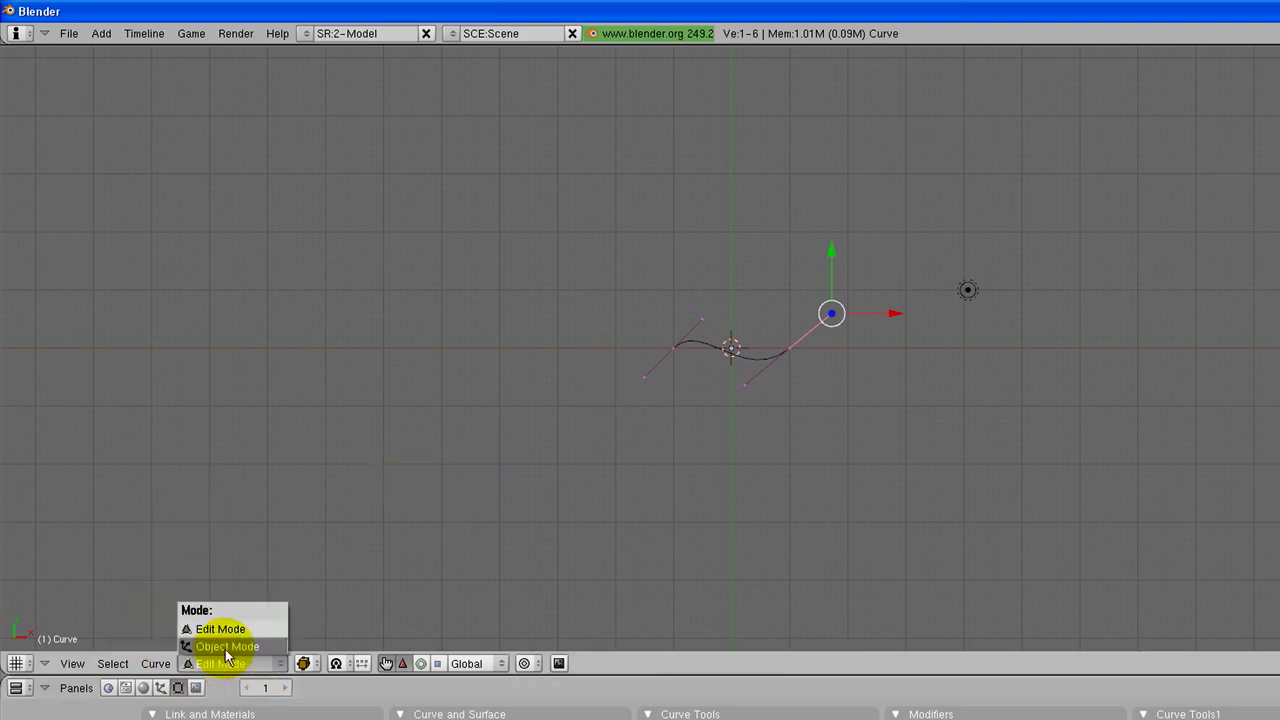
{"action": "left_click", "coordinate": [225, 647]}
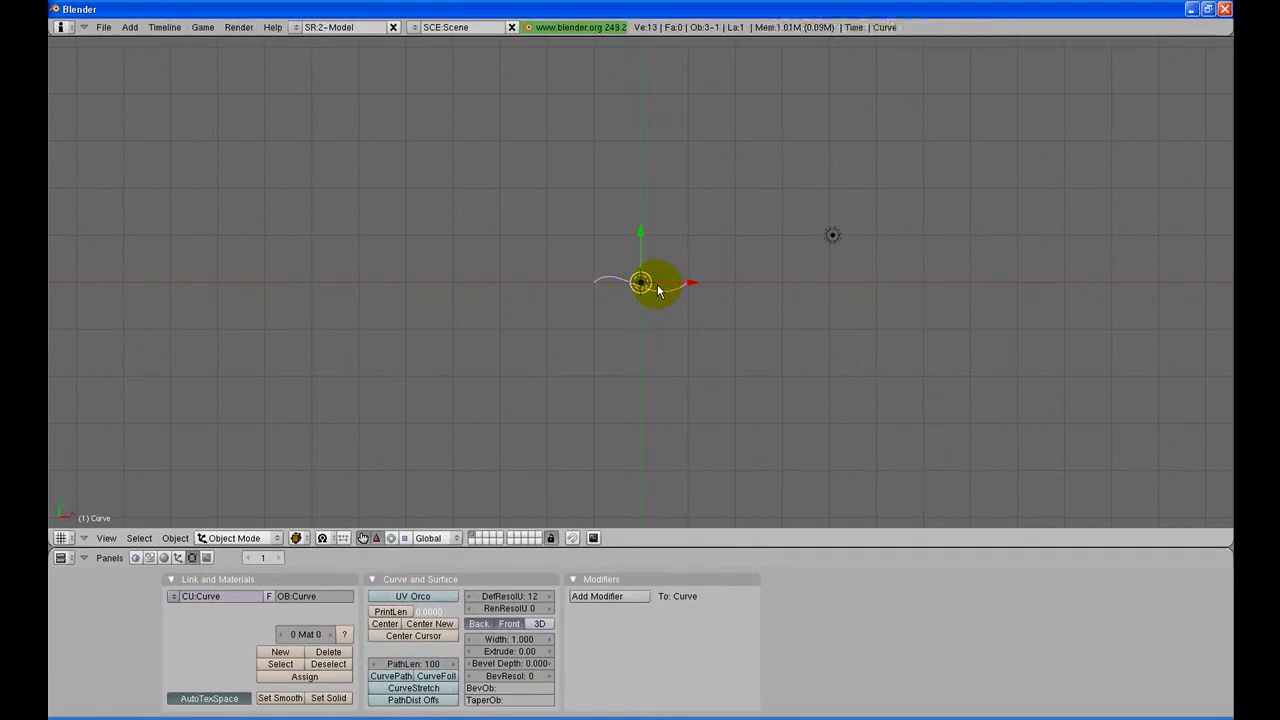
Scale up the wavy curve and add a second Bezier curve
{"action": "key", "text": "s"}
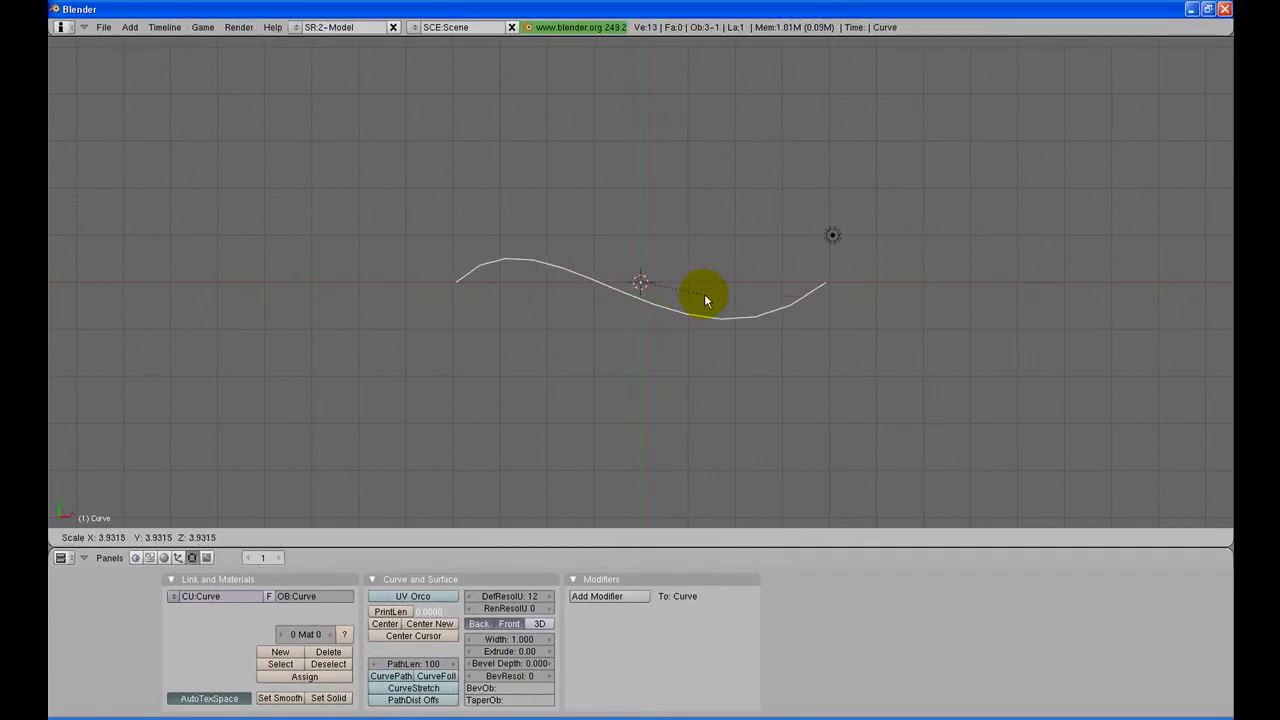
{"action": "left_click", "coordinate": [704, 291]}
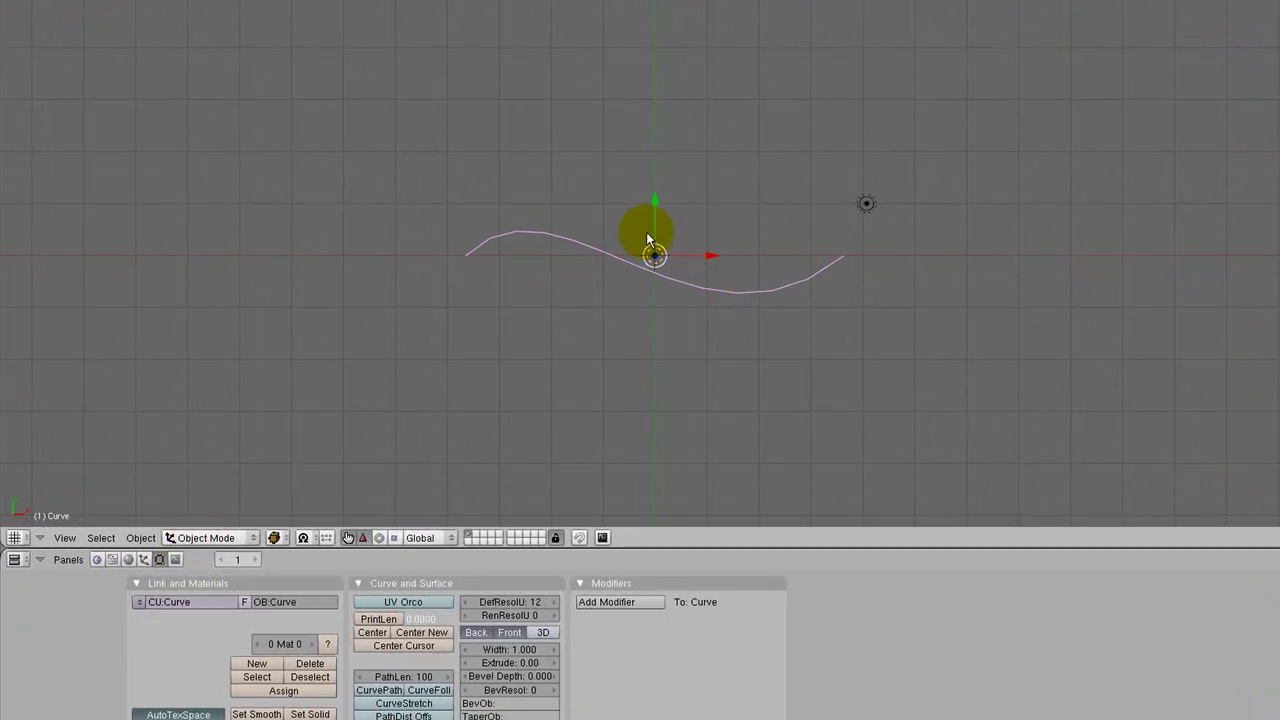
{"action": "key", "text": "space"}
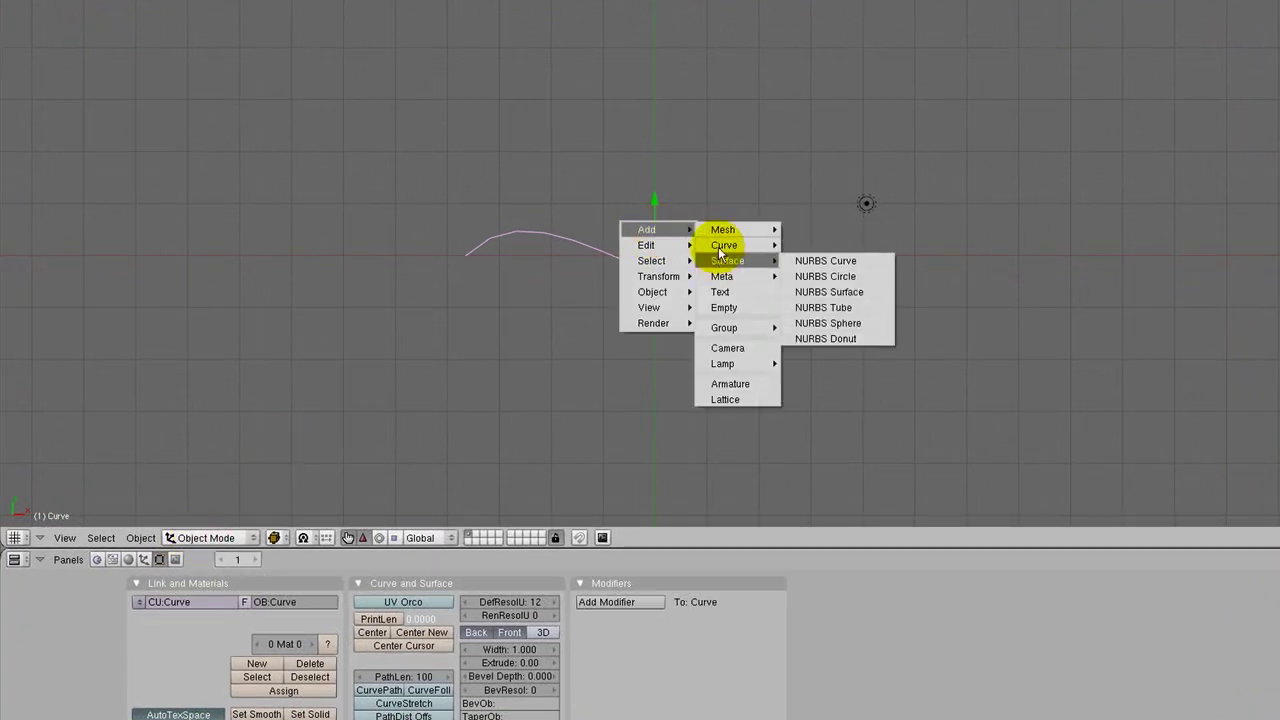
{"action": "left_click", "coordinate": [818, 249]}
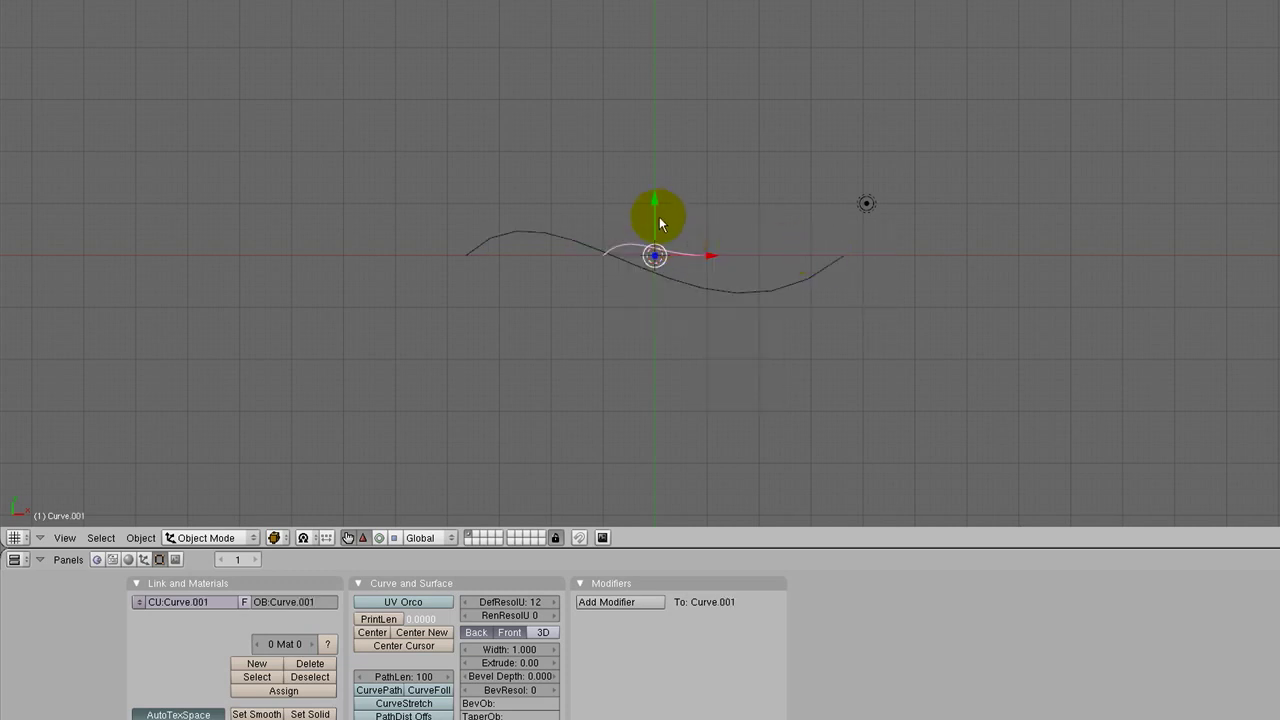
Move the new curve below-right of the wave and name it 'camino'
{"action": "key", "text": "g"}
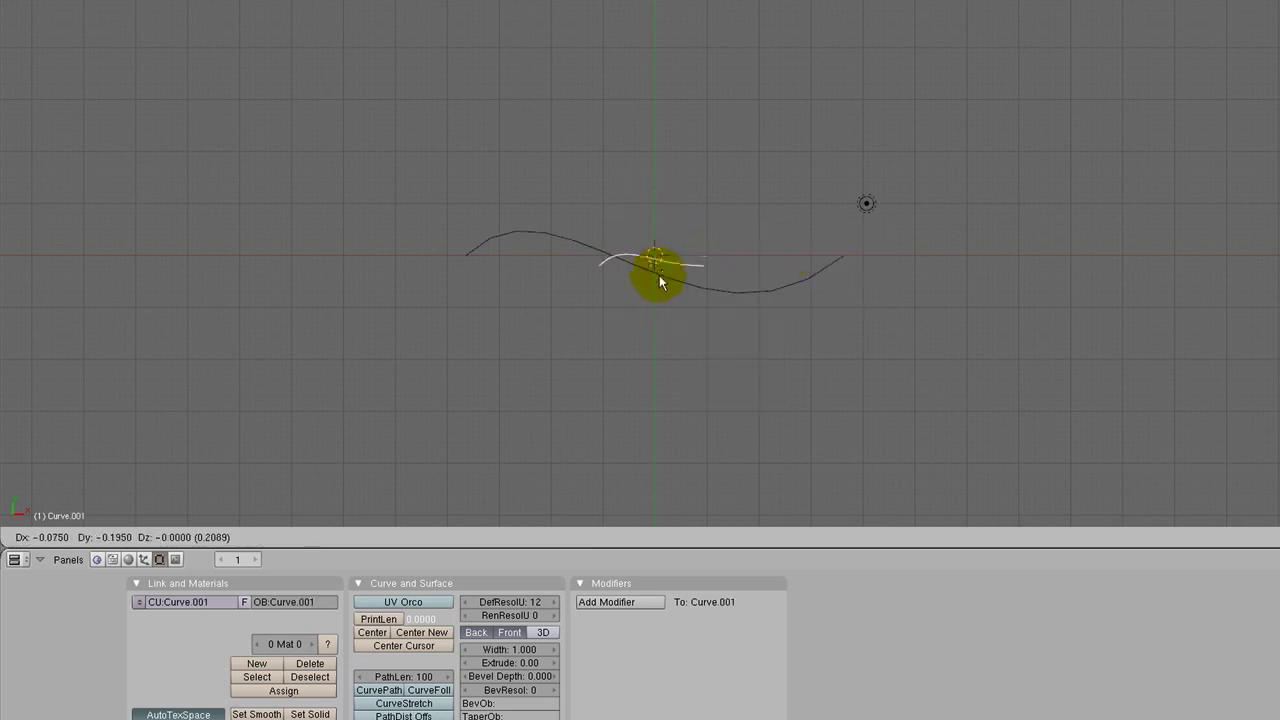
{"action": "left_click", "coordinate": [819, 421]}
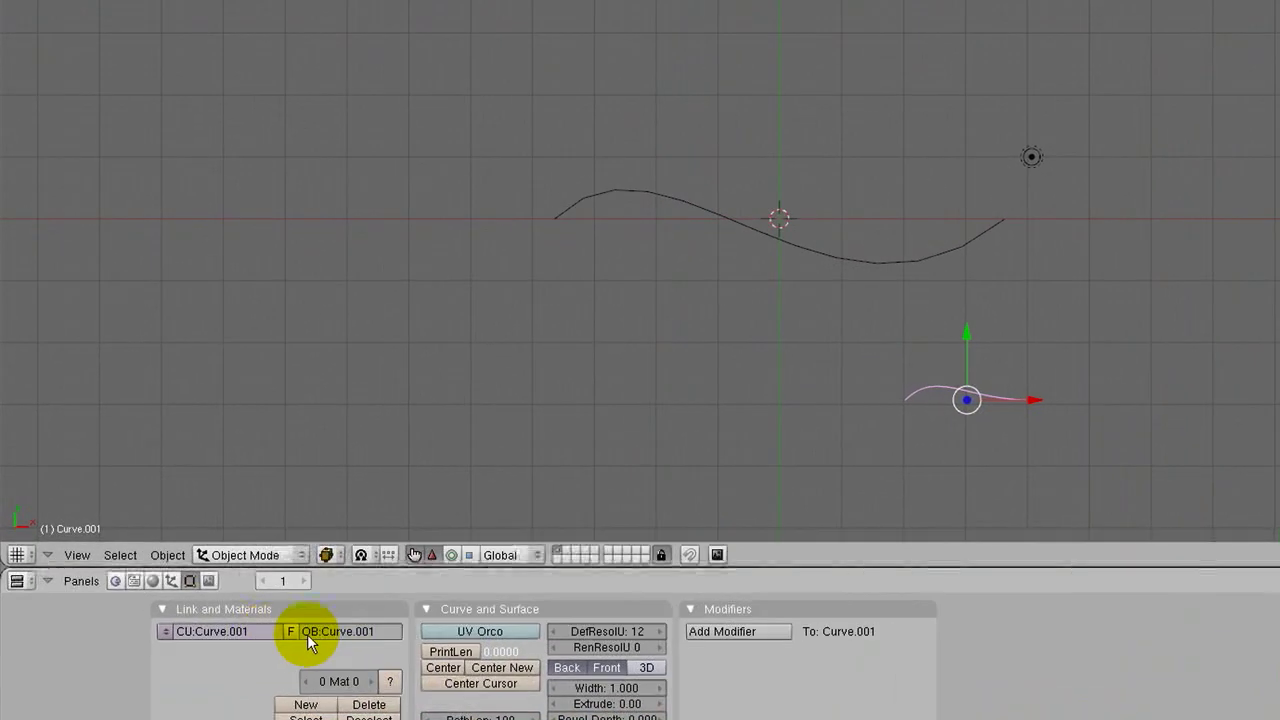
{"action": "left_click", "coordinate": [337, 624]}
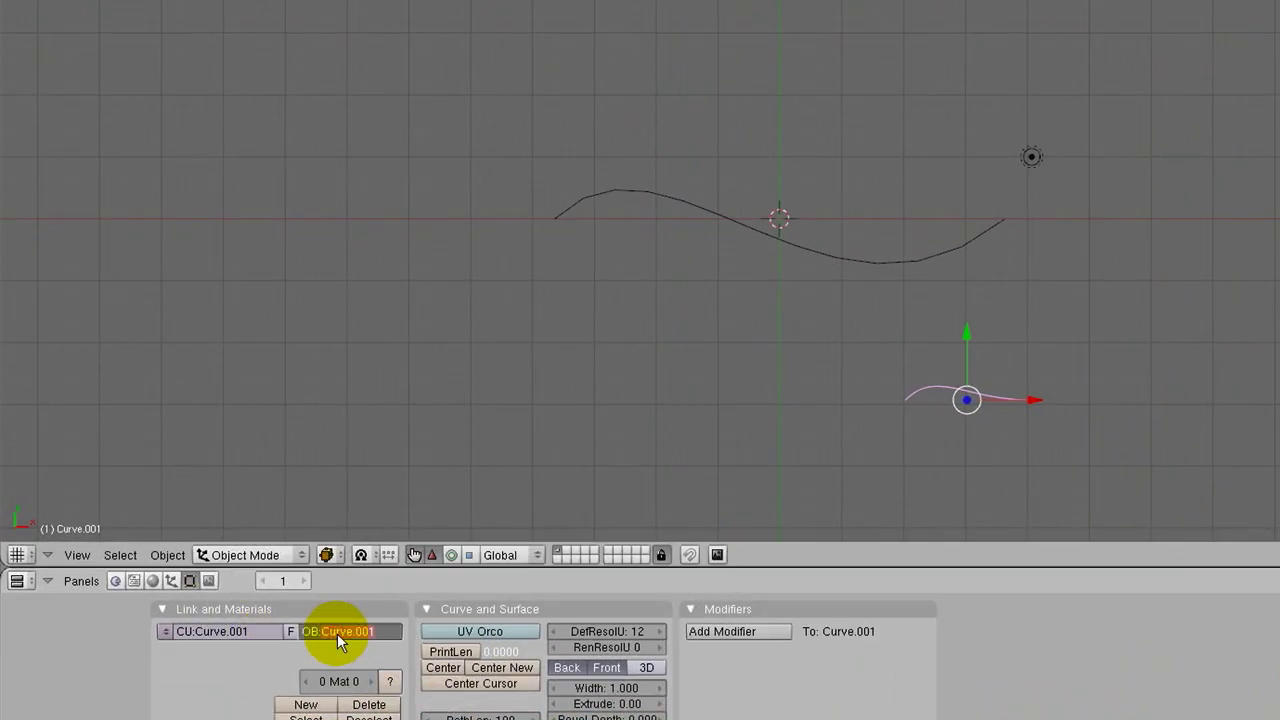
{"action": "type", "text": "camino"}
{"action": "key", "text": "Return"}
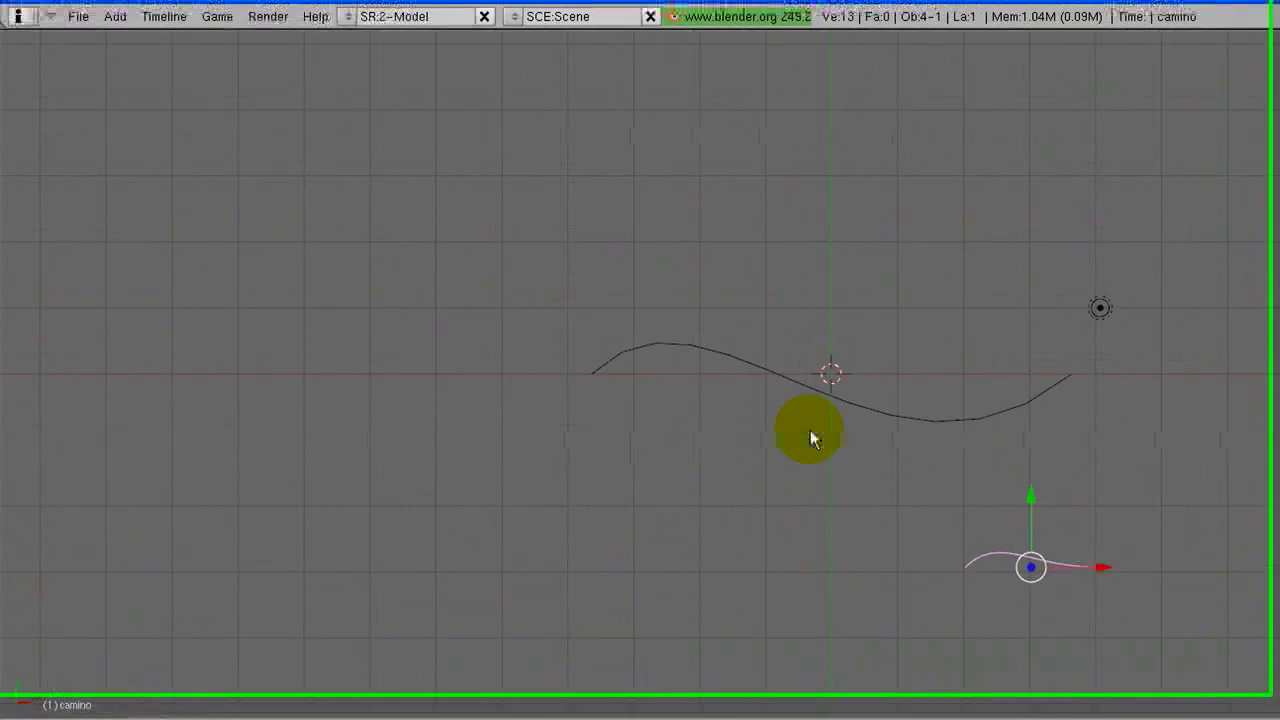
Add a Bezier circle, drag it down-left below the wave, and rename it 'contorno'
{"action": "key", "text": "space"}
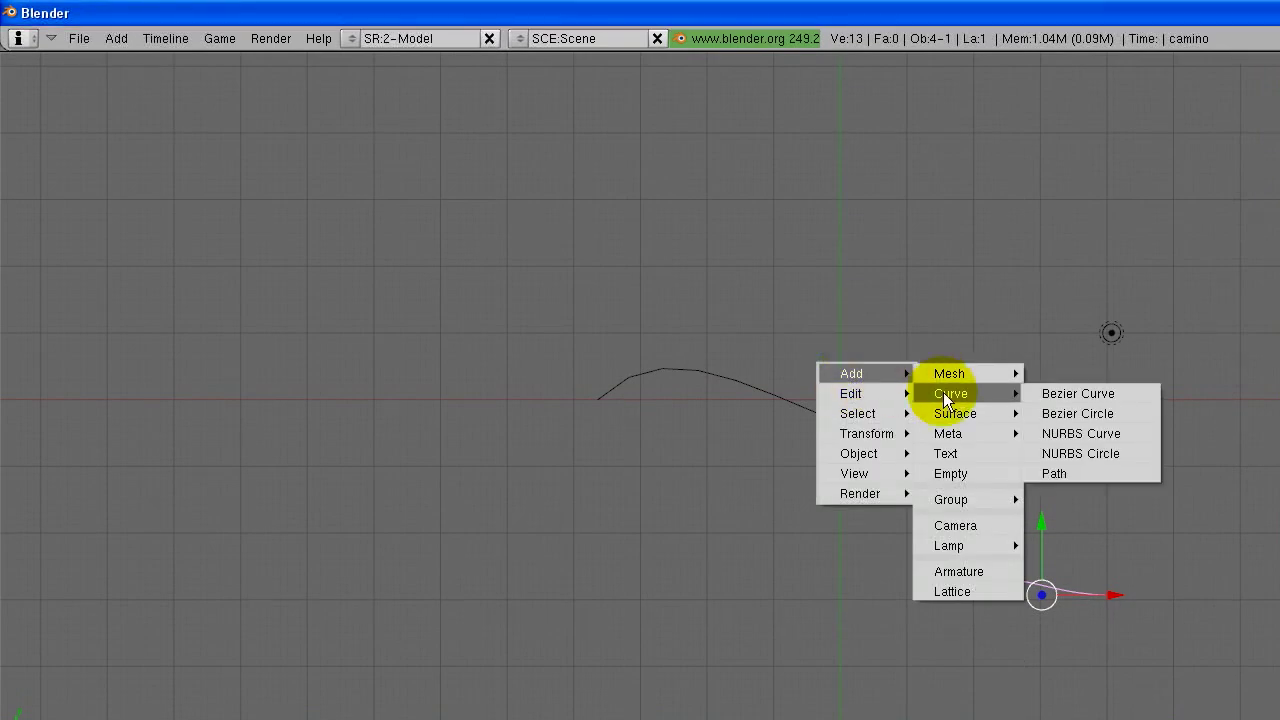
{"action": "left_click", "coordinate": [1077, 413]}
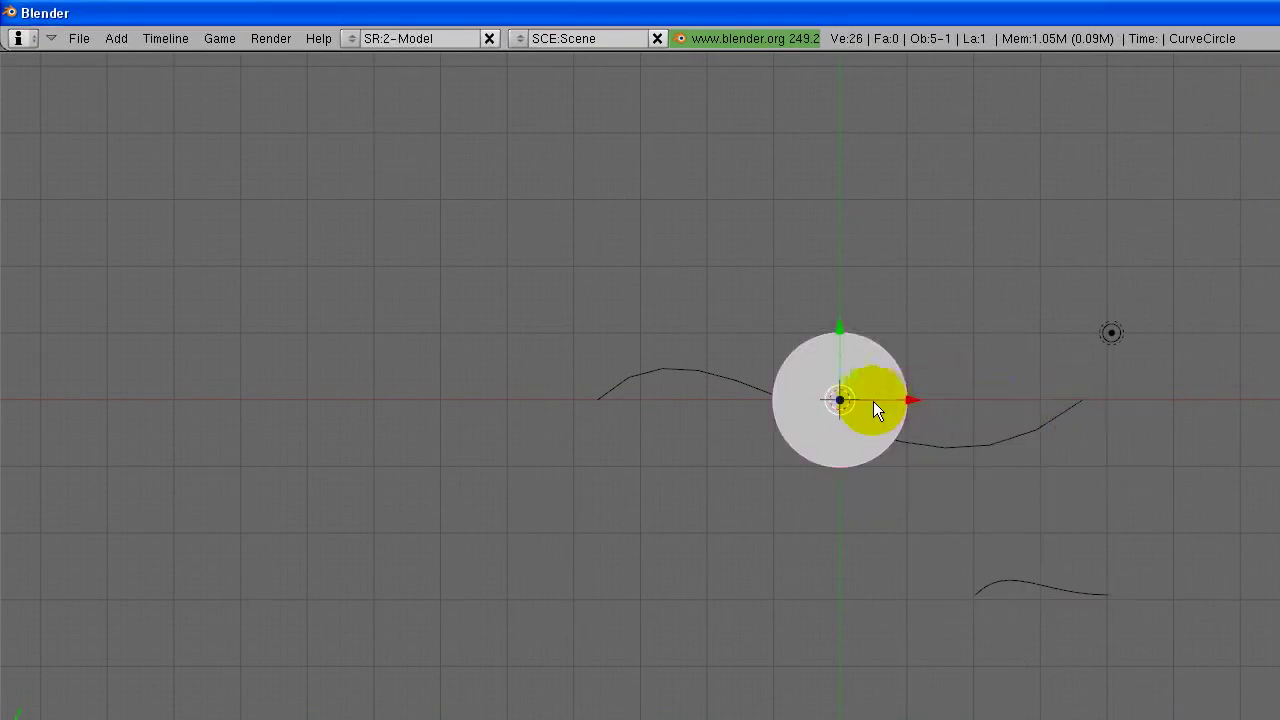
{"action": "left_click_drag", "start_coordinate": [873, 401], "coordinate": [718, 579]}
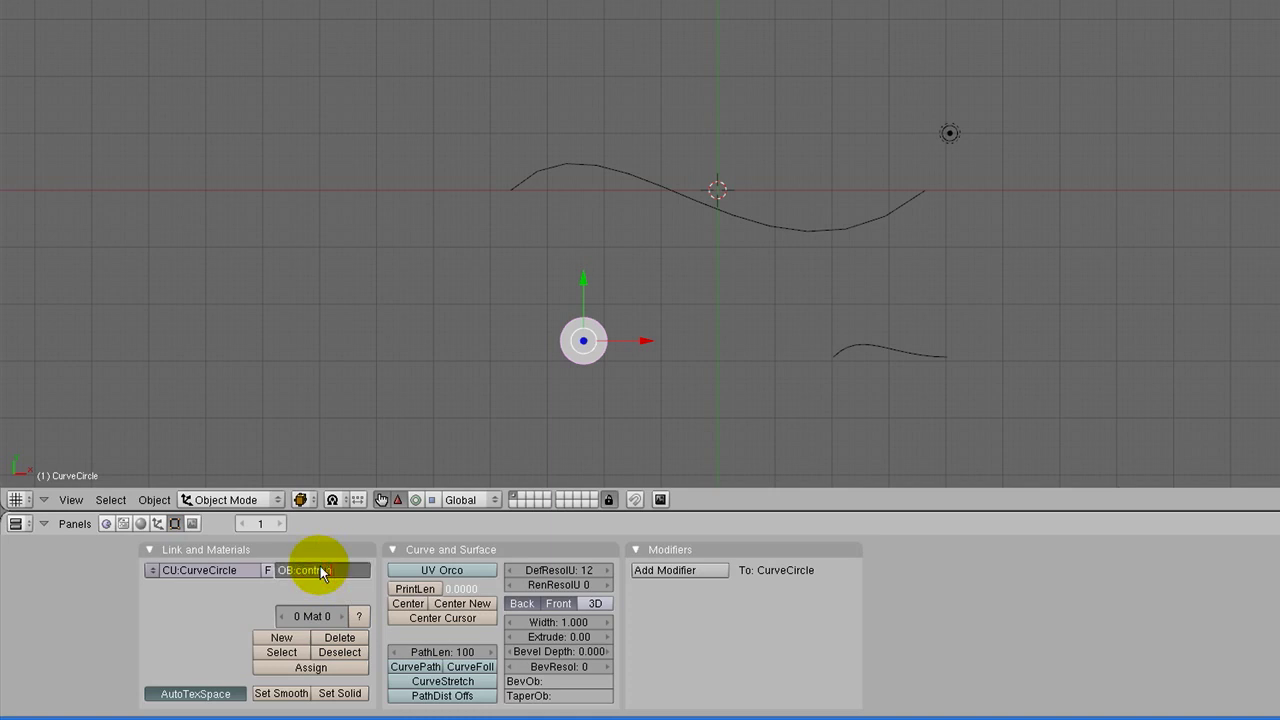
{"action": "type", "text": "orno"}
{"action": "key", "text": "Return"}
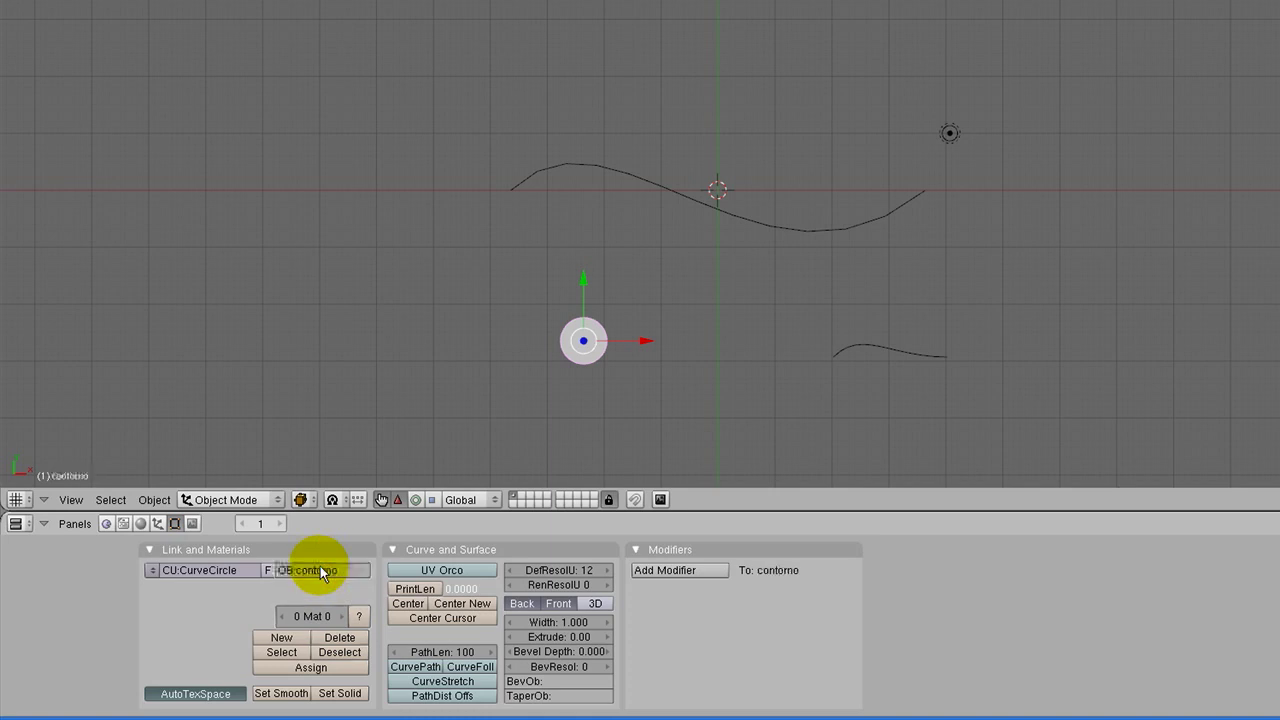
Select the wave curve and set its BevOb bevel object to 'contorno'
{"action": "left_click", "coordinate": [641, 183]}
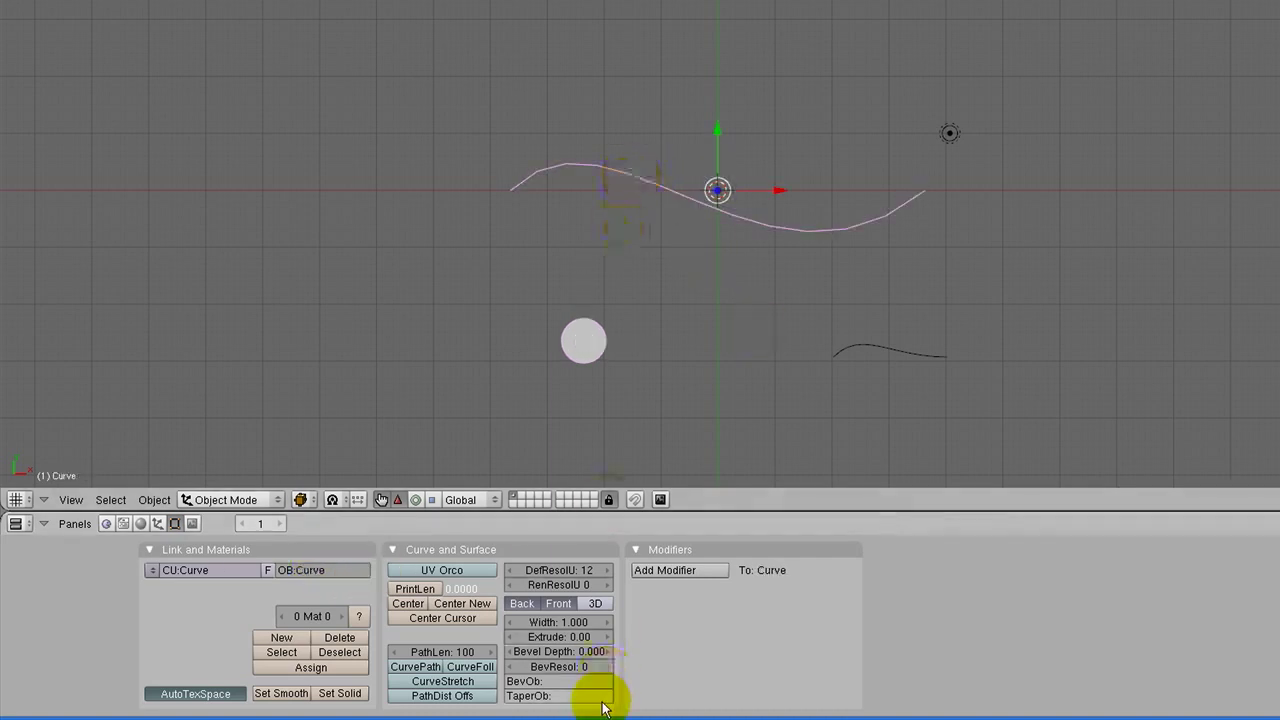
{"action": "left_click", "coordinate": [544, 683]}
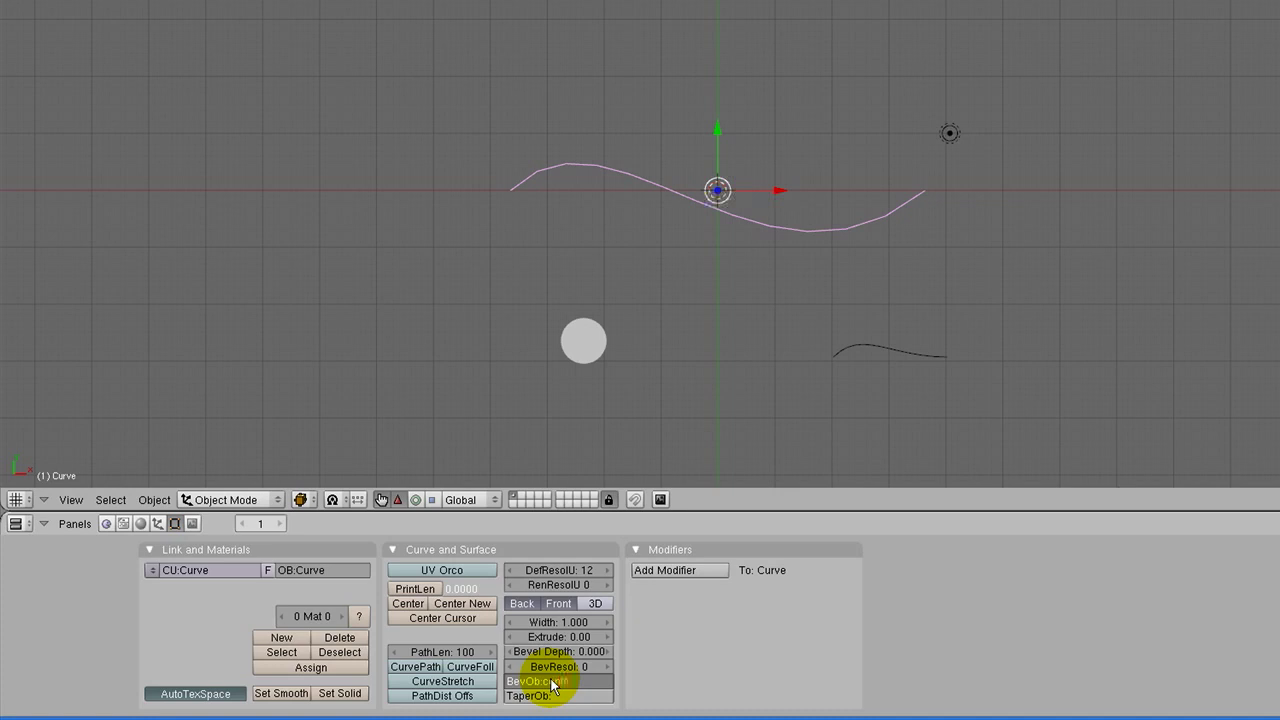
{"action": "key", "text": "Return"}
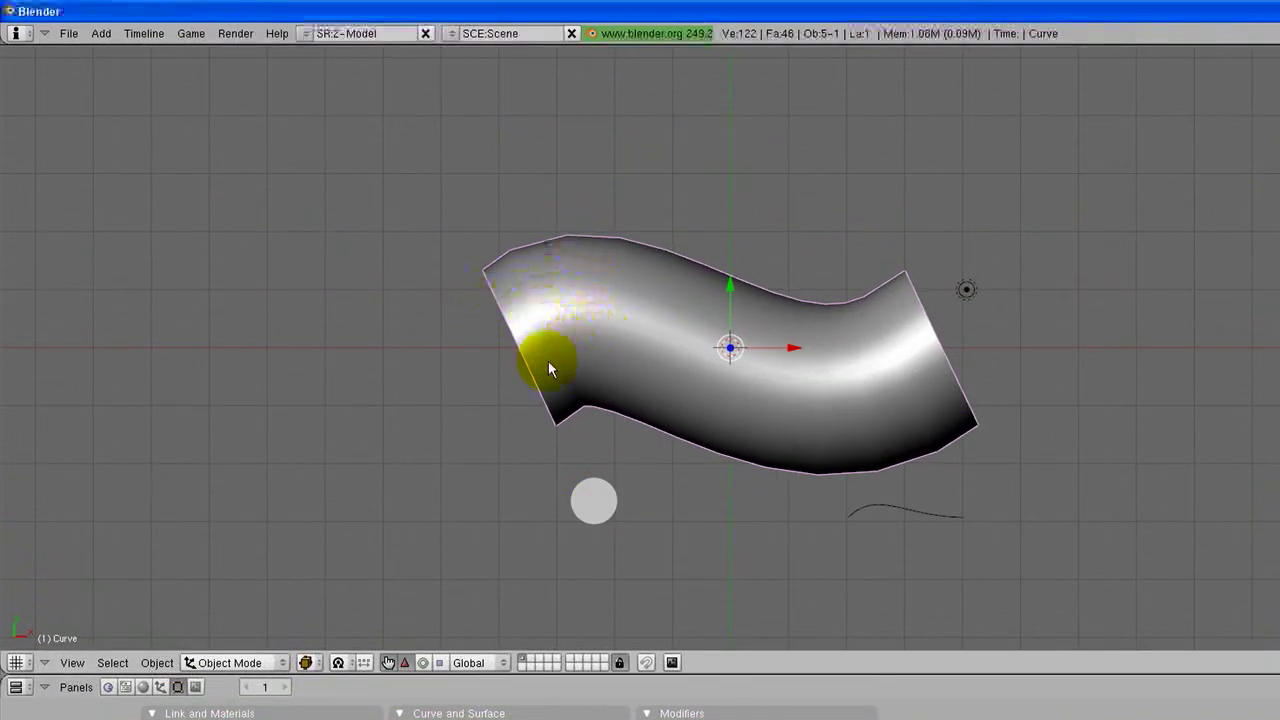
Select the contorno circle and switch to Edit Mode
{"action": "right_click", "coordinate": [604, 510]}
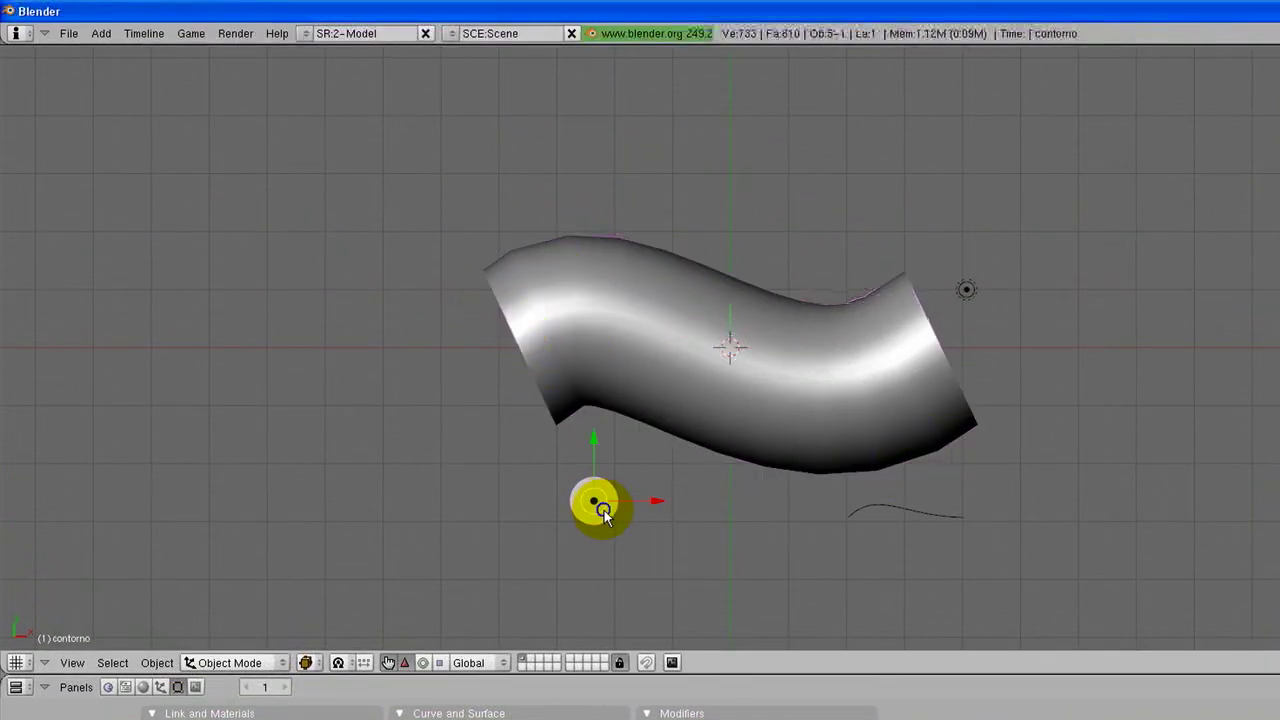
{"action": "left_click", "coordinate": [225, 666]}
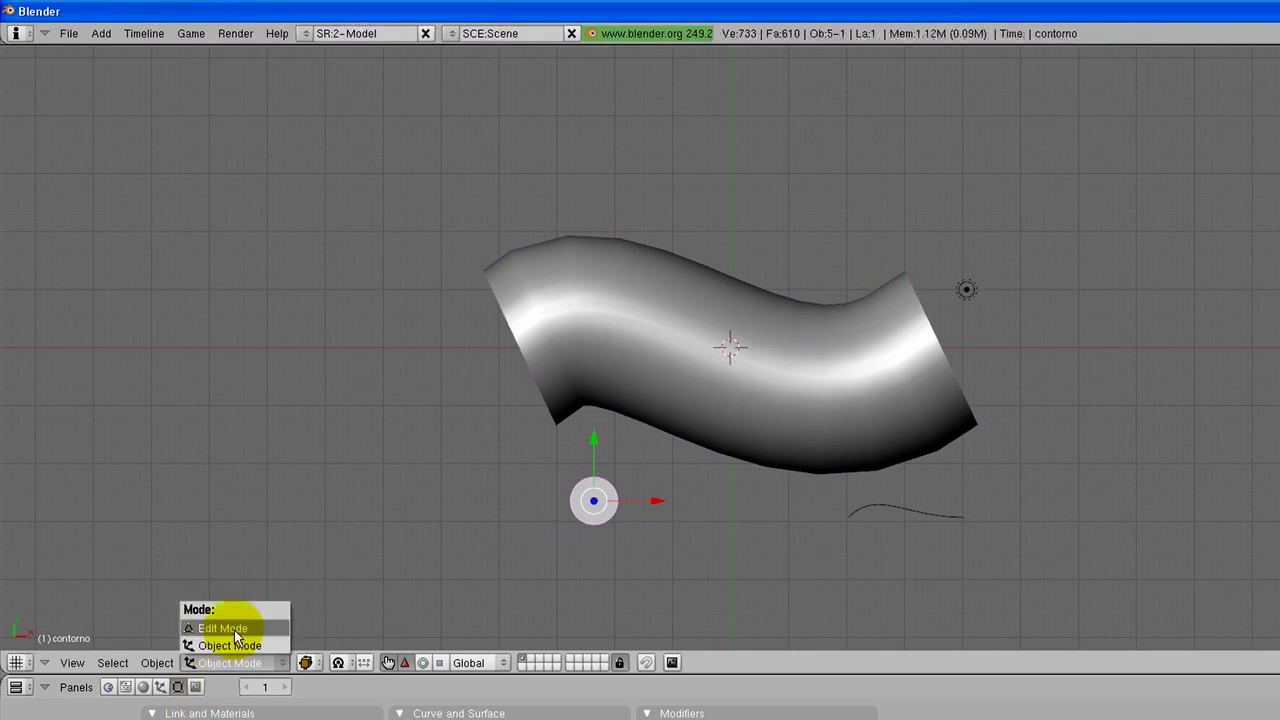
{"action": "left_click", "coordinate": [236, 628]}
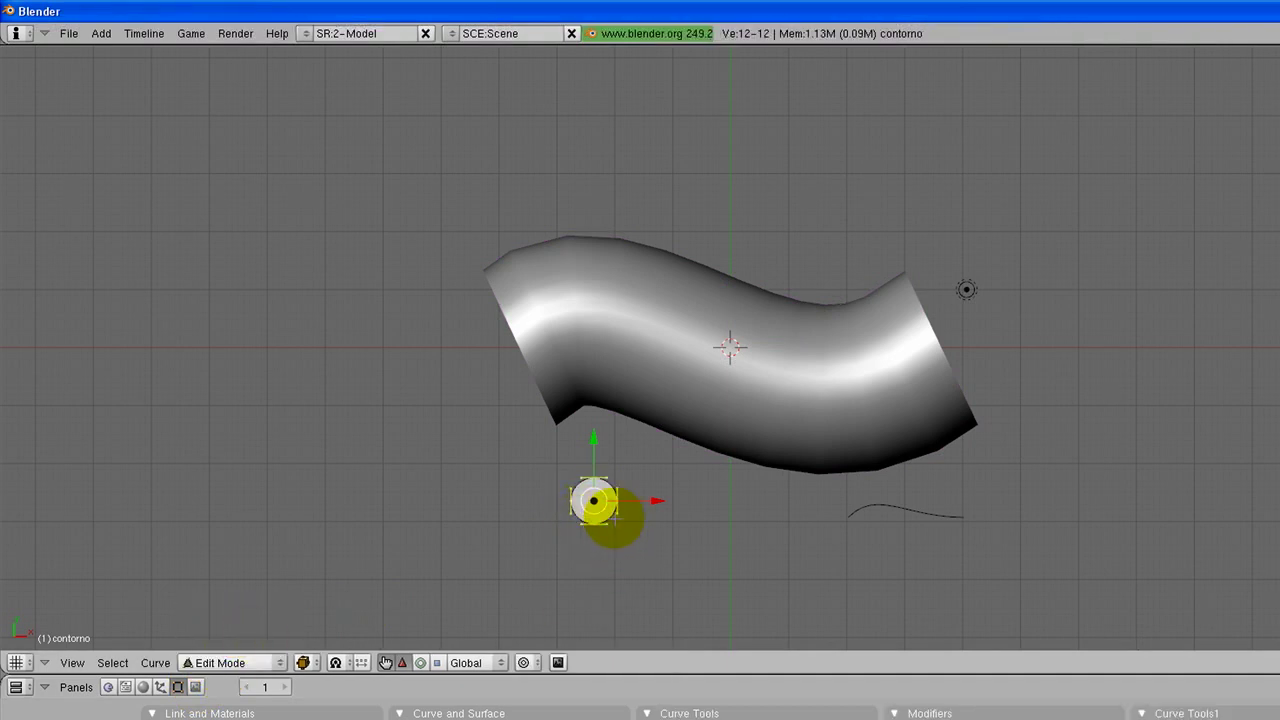
Move contorno's profile points into a crescent so the tube curls into a channel
{"action": "key", "text": "g"}
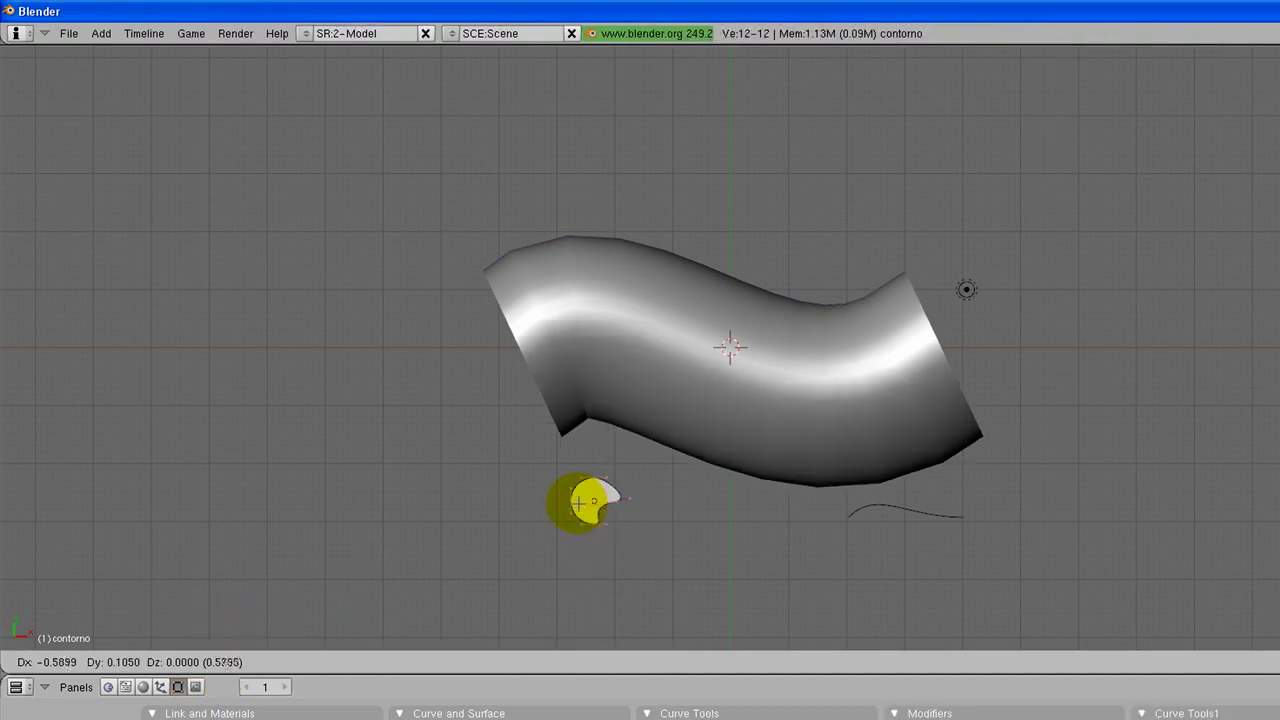
{"action": "left_click", "coordinate": [566, 497]}
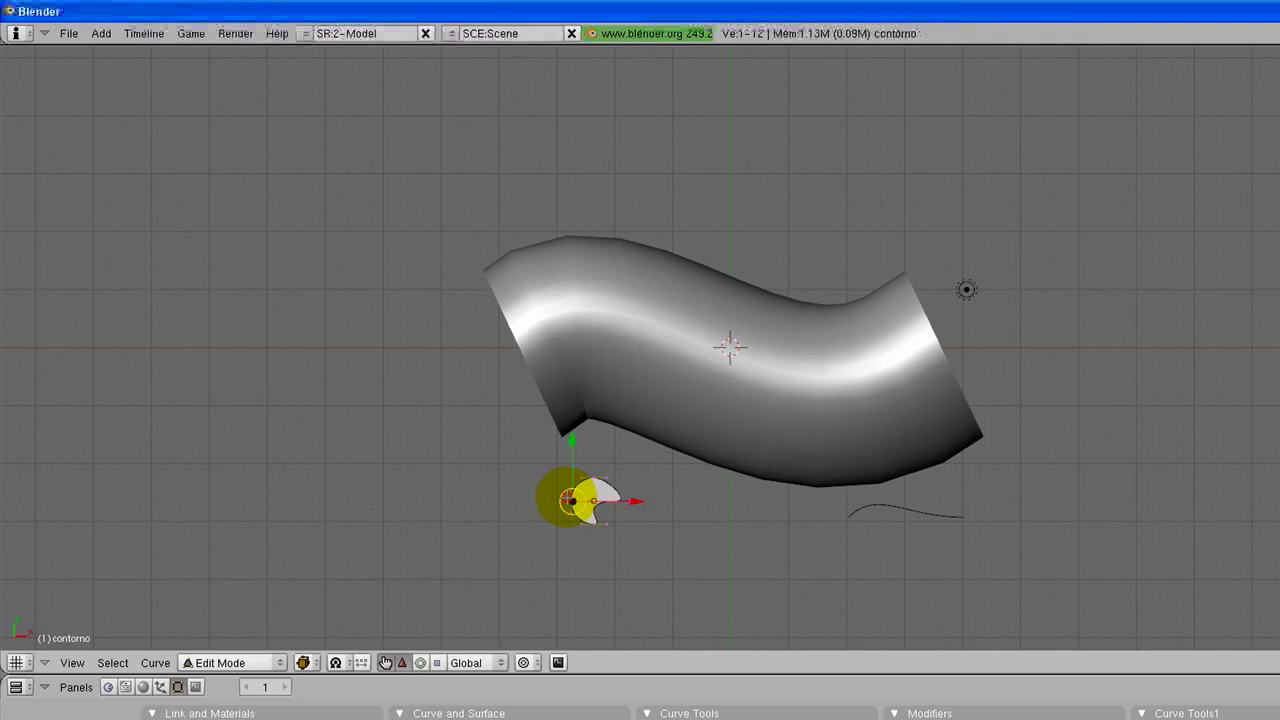
{"action": "key", "text": "g"}
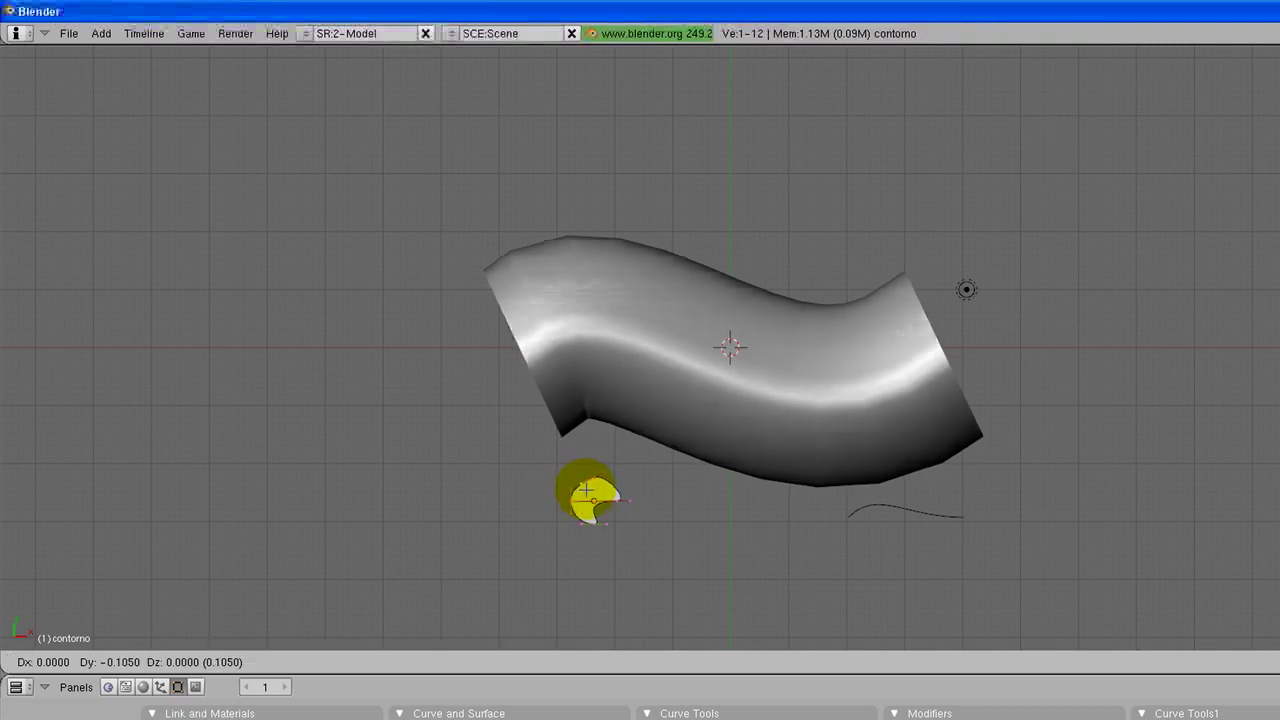
{"action": "left_click", "coordinate": [594, 501]}
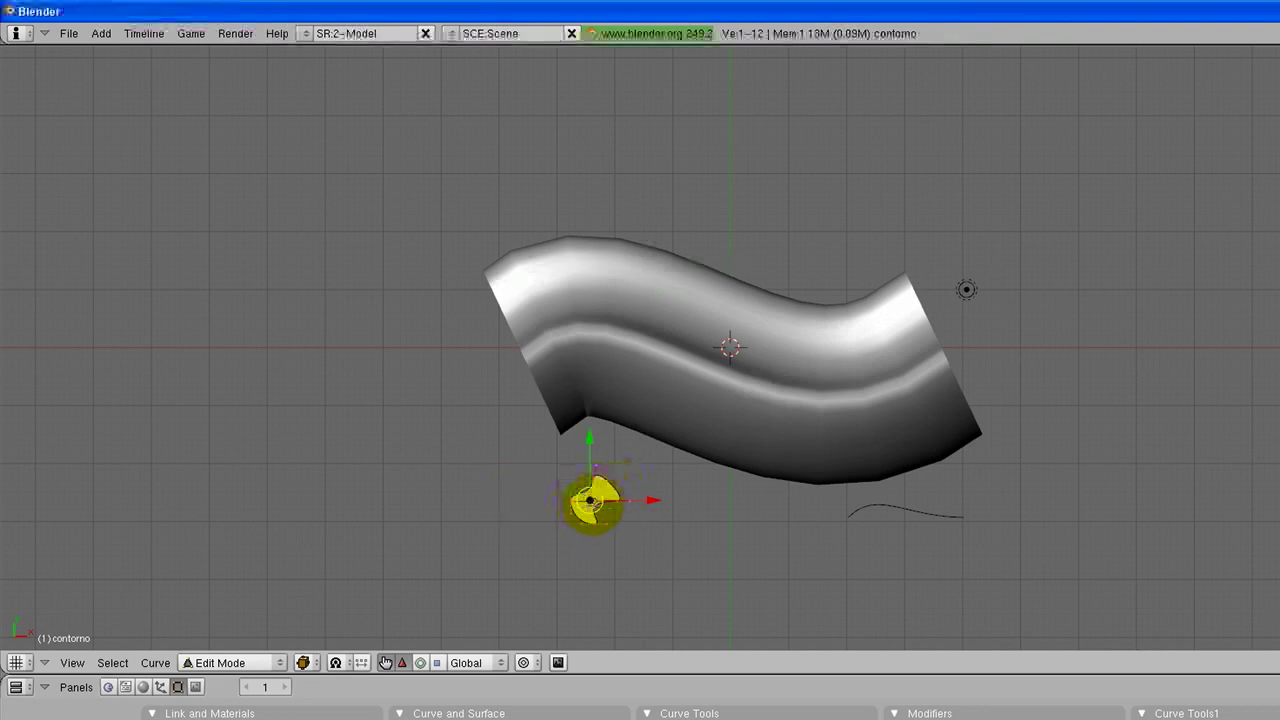
{"action": "mouse_move", "coordinate": [517, 474]}
{"action": "middle_mouse_down"}
{"action": "mouse_move", "coordinate": [763, 480]}
{"action": "mouse_move", "coordinate": [700, 457]}
{"action": "mouse_move", "coordinate": [700, 371]}
{"action": "middle_mouse_up"}
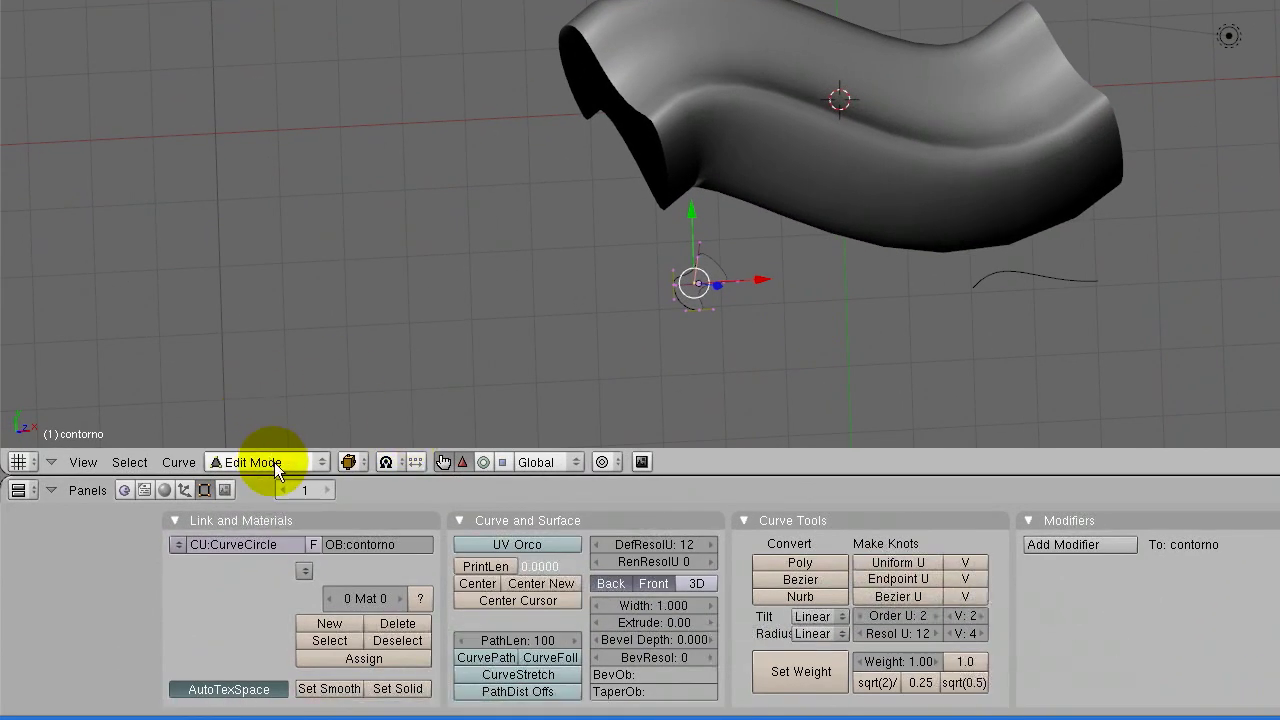
Return to Object Mode, select the wave tube, and start entering its TaperOb taper object
{"action": "left_click", "coordinate": [278, 471]}
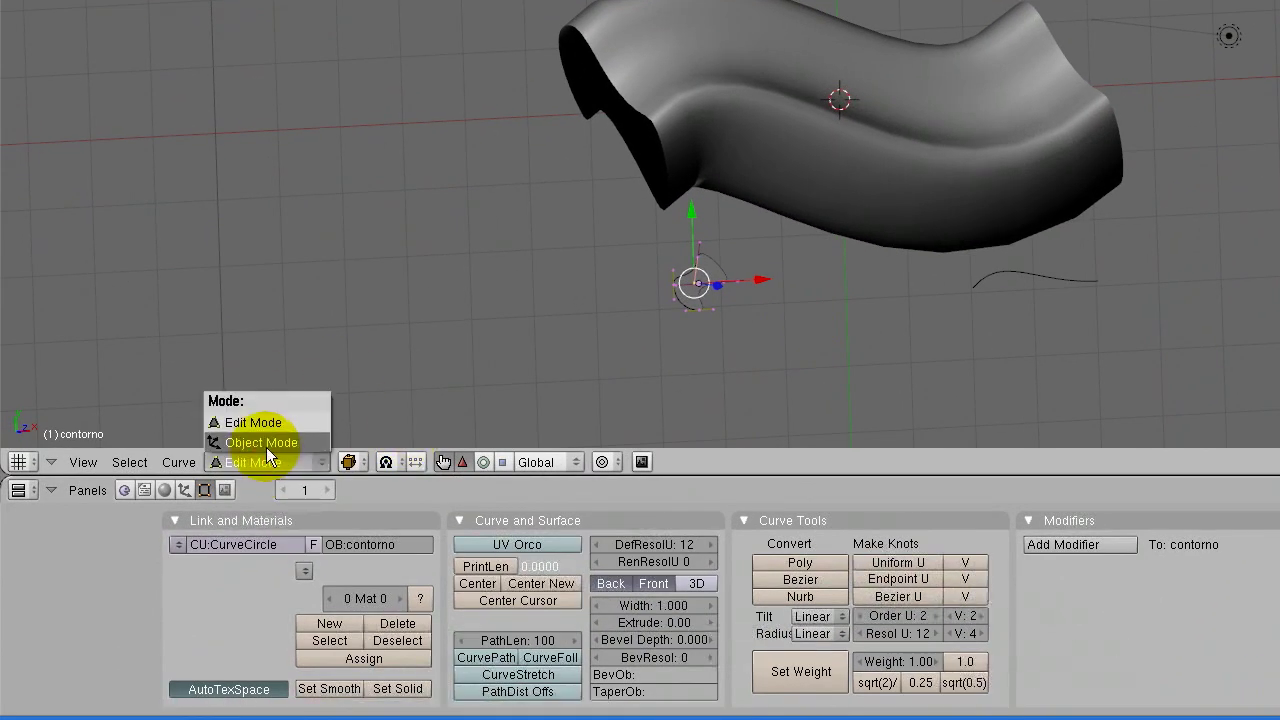
{"action": "left_click", "coordinate": [263, 445]}
{"action": "right_click", "coordinate": [766, 210]}
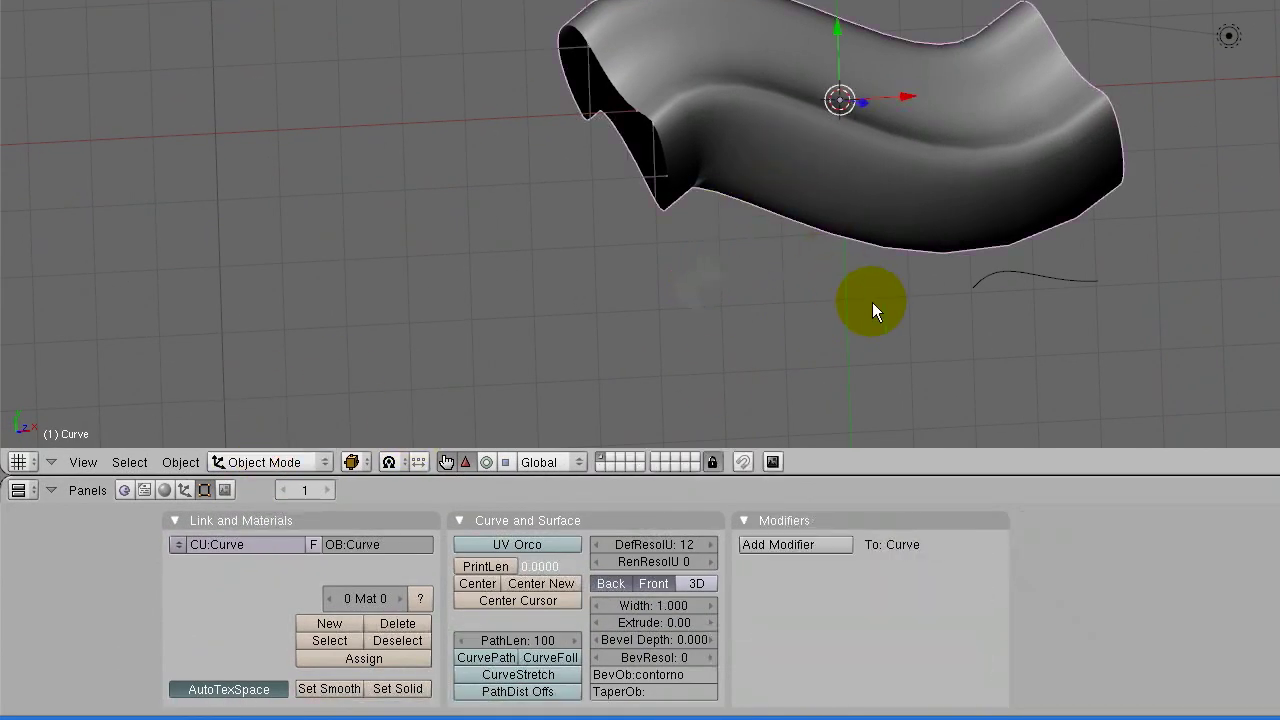
{"action": "middle_click_drag", "start_coordinate": [863, 300], "coordinate": [811, 314]}
{"action": "left_click", "coordinate": [652, 691]}
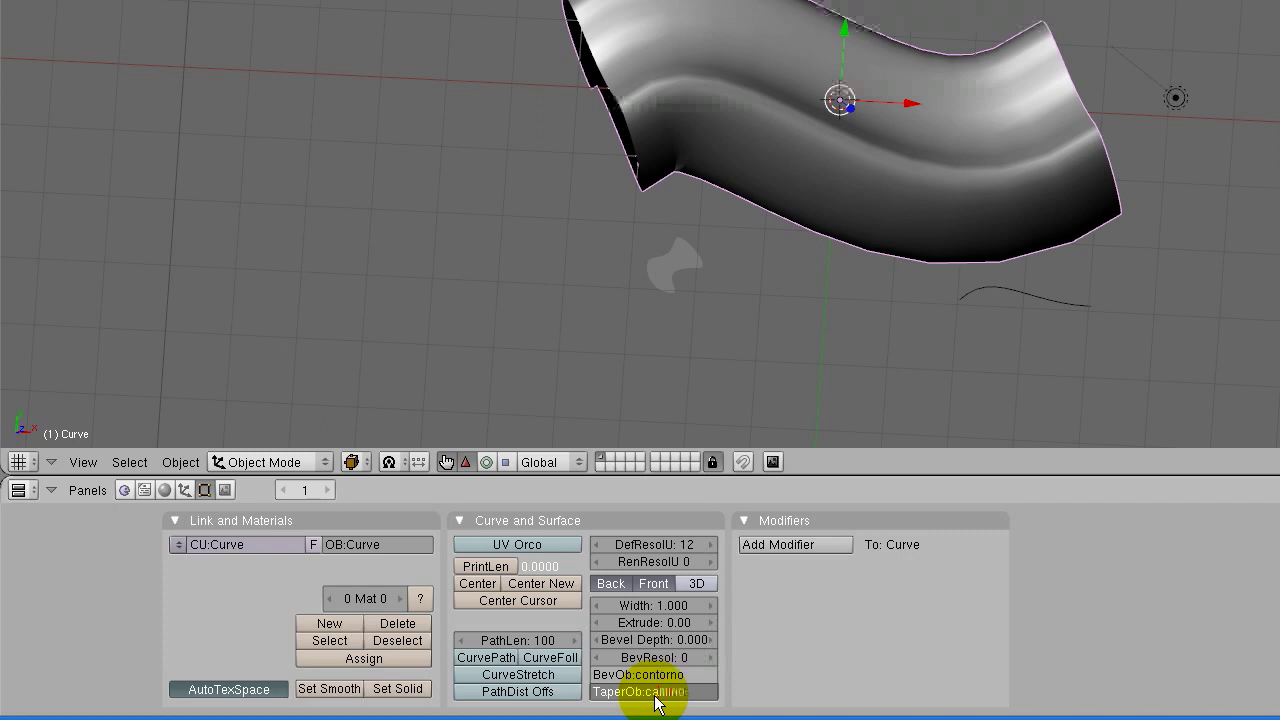
Confirm 'camino' as the tube's taper object
{"action": "key", "text": "Return"}
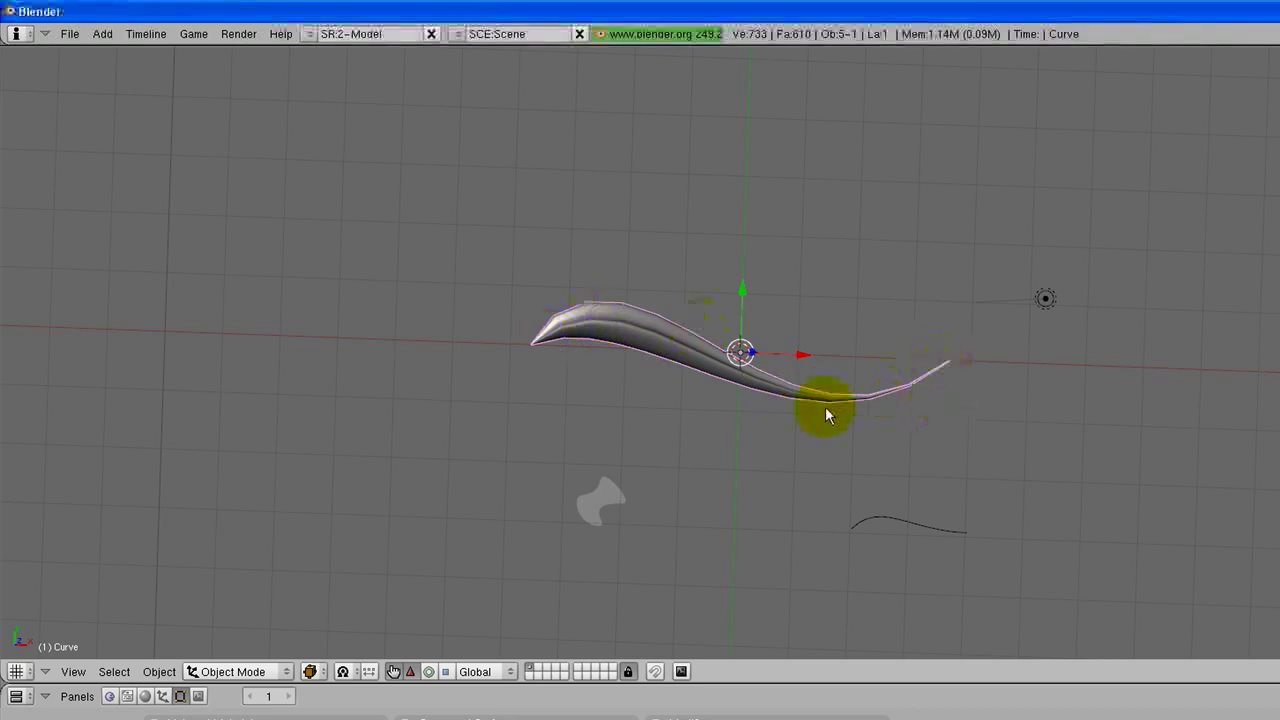
In Edit Mode on camino, raise one control point to thicken the tube
{"action": "right_click", "coordinate": [908, 530]}
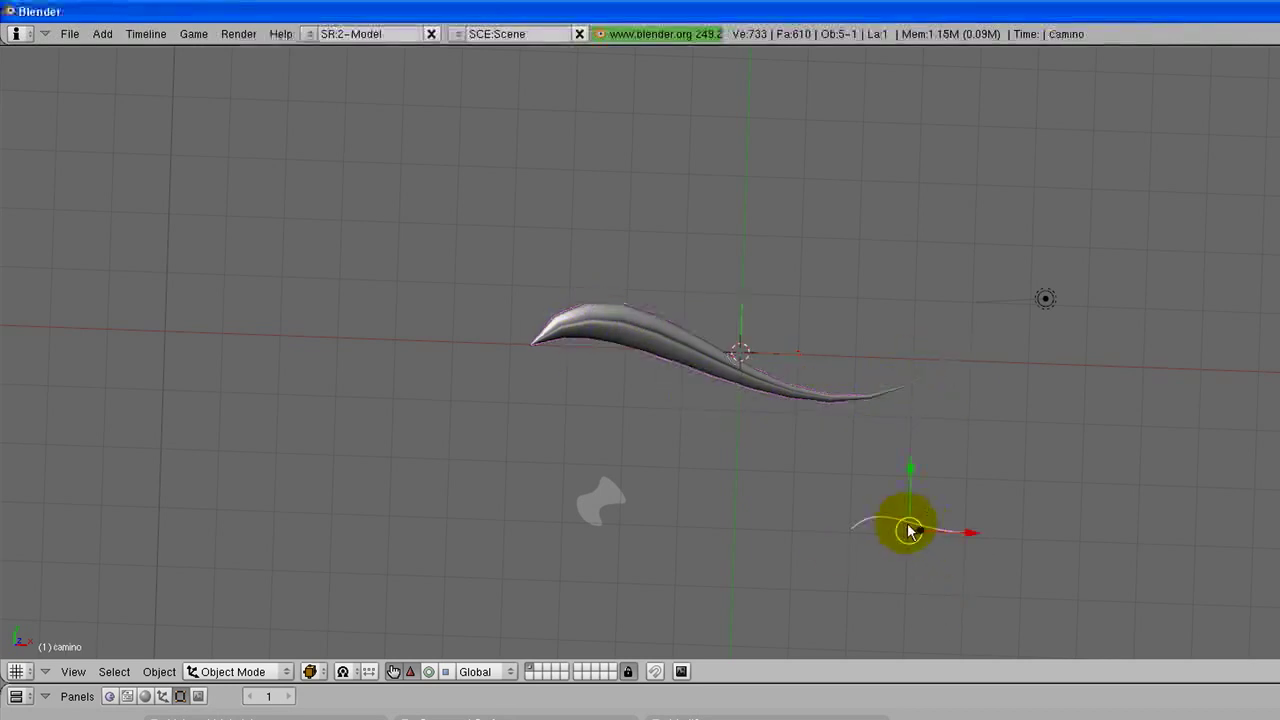
{"action": "left_click", "coordinate": [250, 670]}
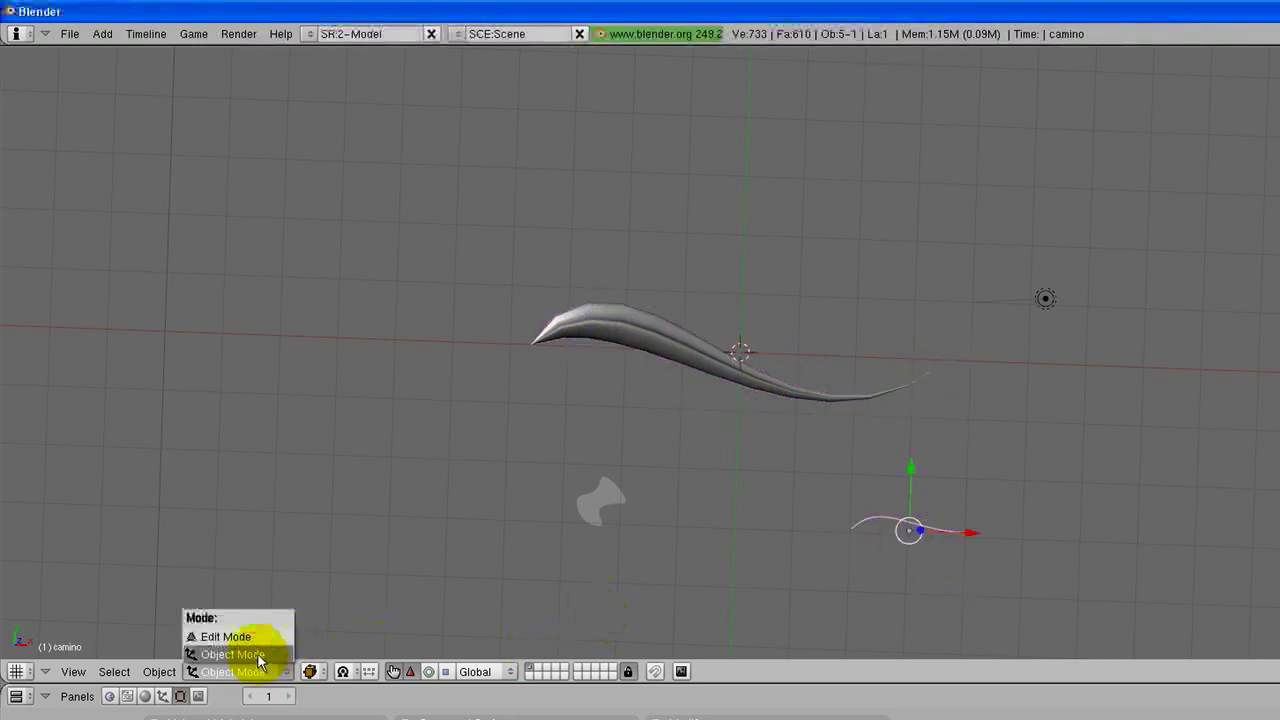
{"action": "left_click", "coordinate": [254, 640]}
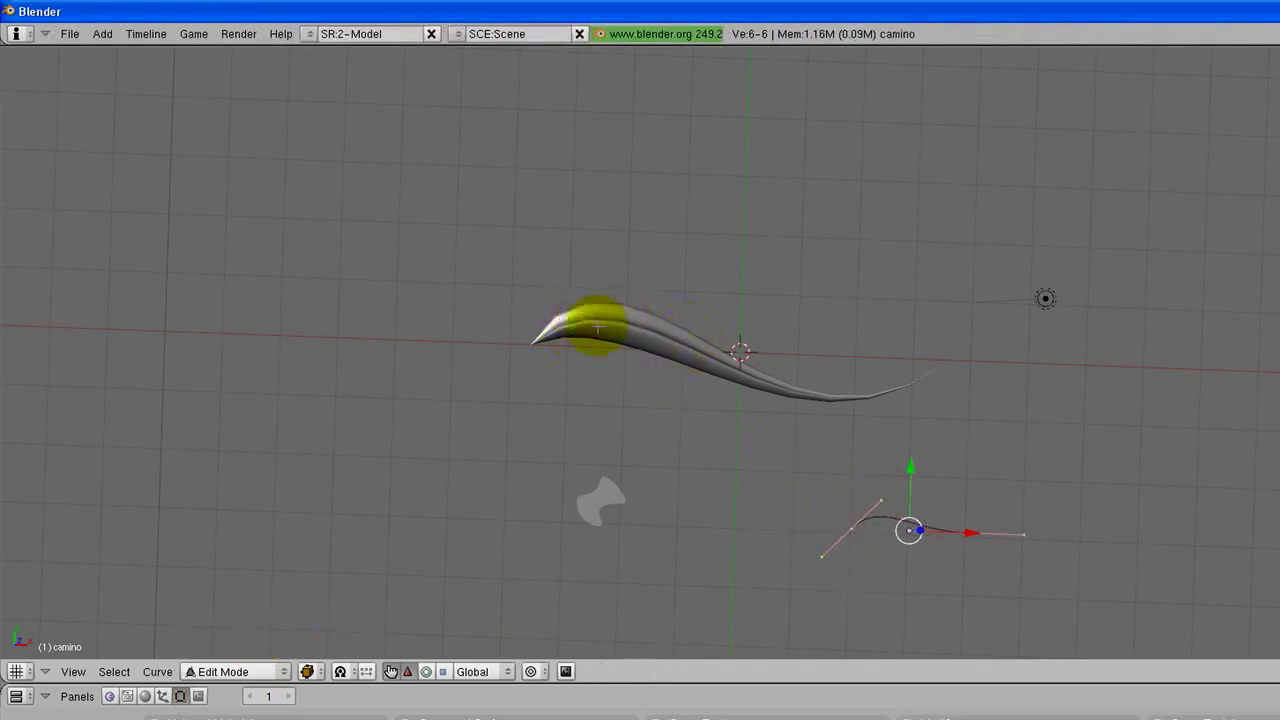
{"action": "right_click", "coordinate": [880, 500]}
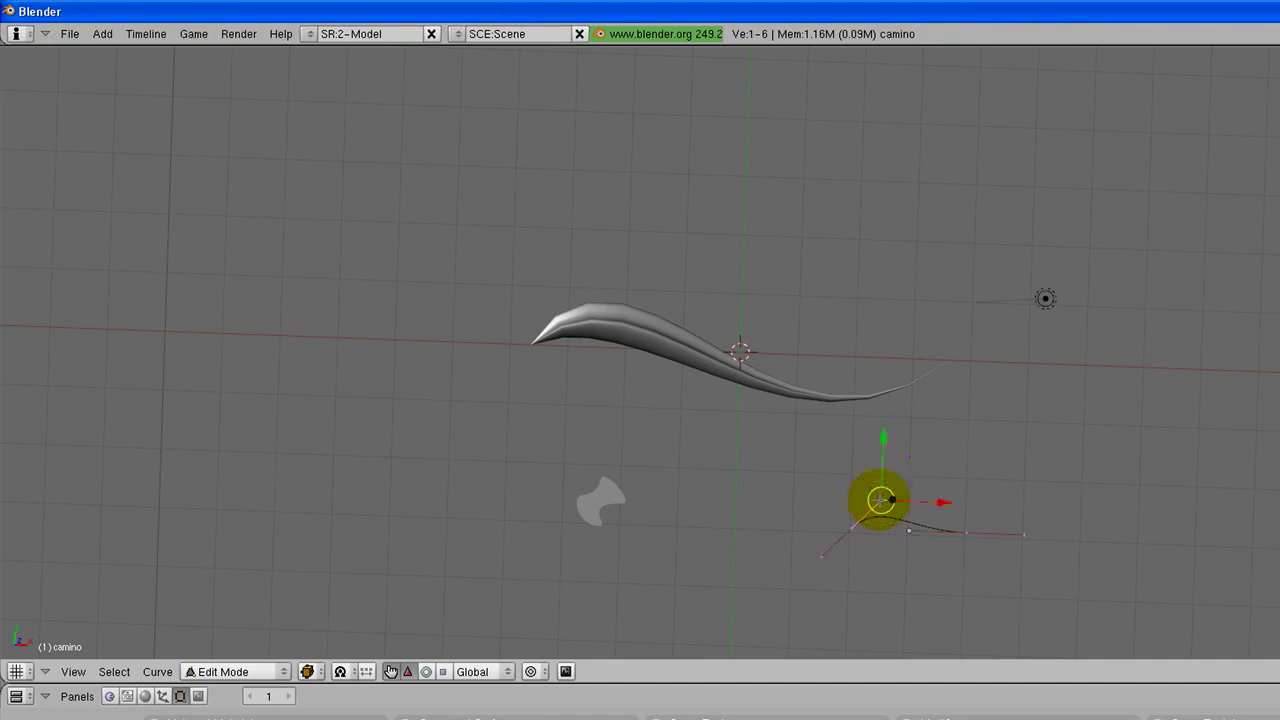
{"action": "key", "text": "g"}
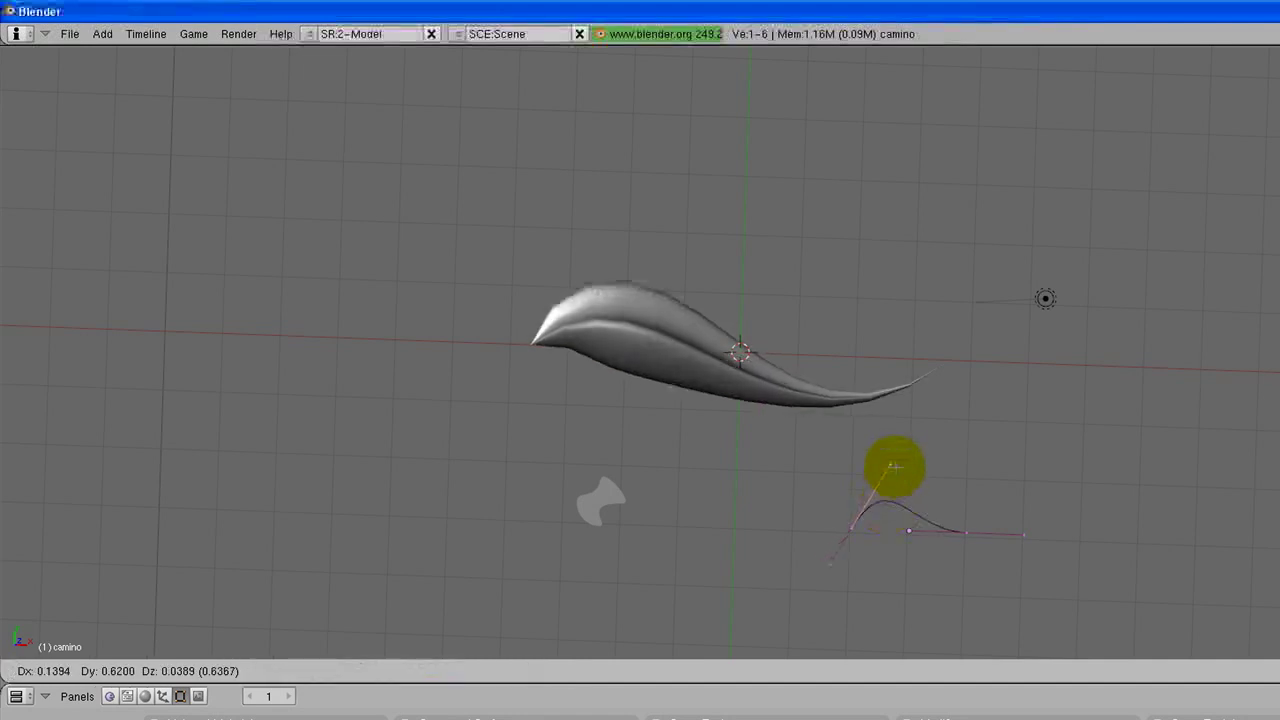
{"action": "left_click", "coordinate": [890, 453]}
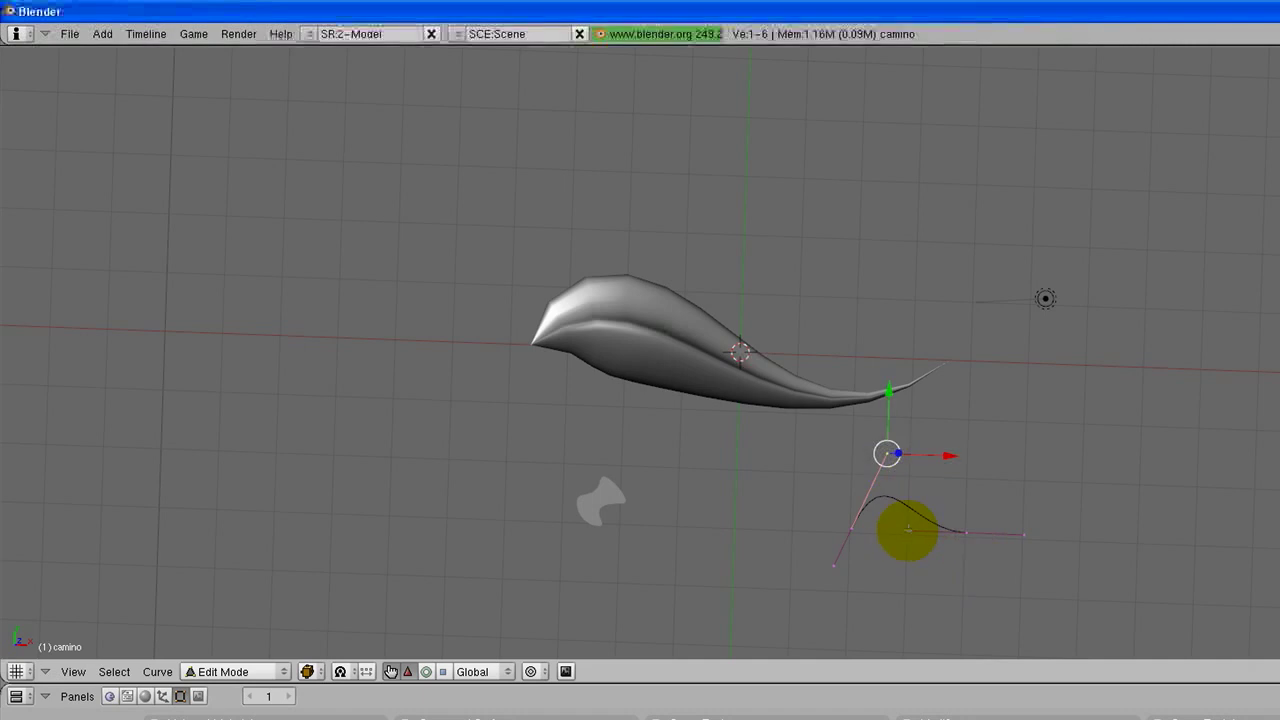
Move another camino control point to refine the leaf-like taper, inspecting it from several angles
{"action": "right_click", "coordinate": [907, 530]}
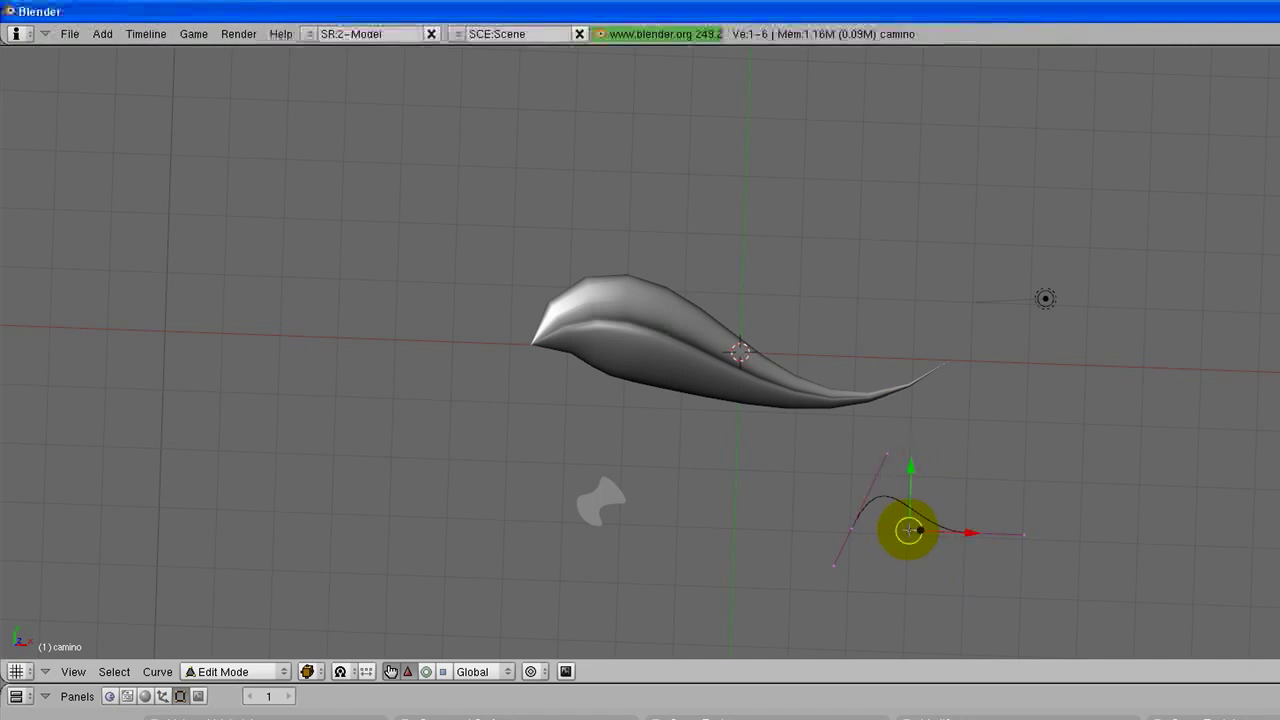
{"action": "key", "text": "g"}
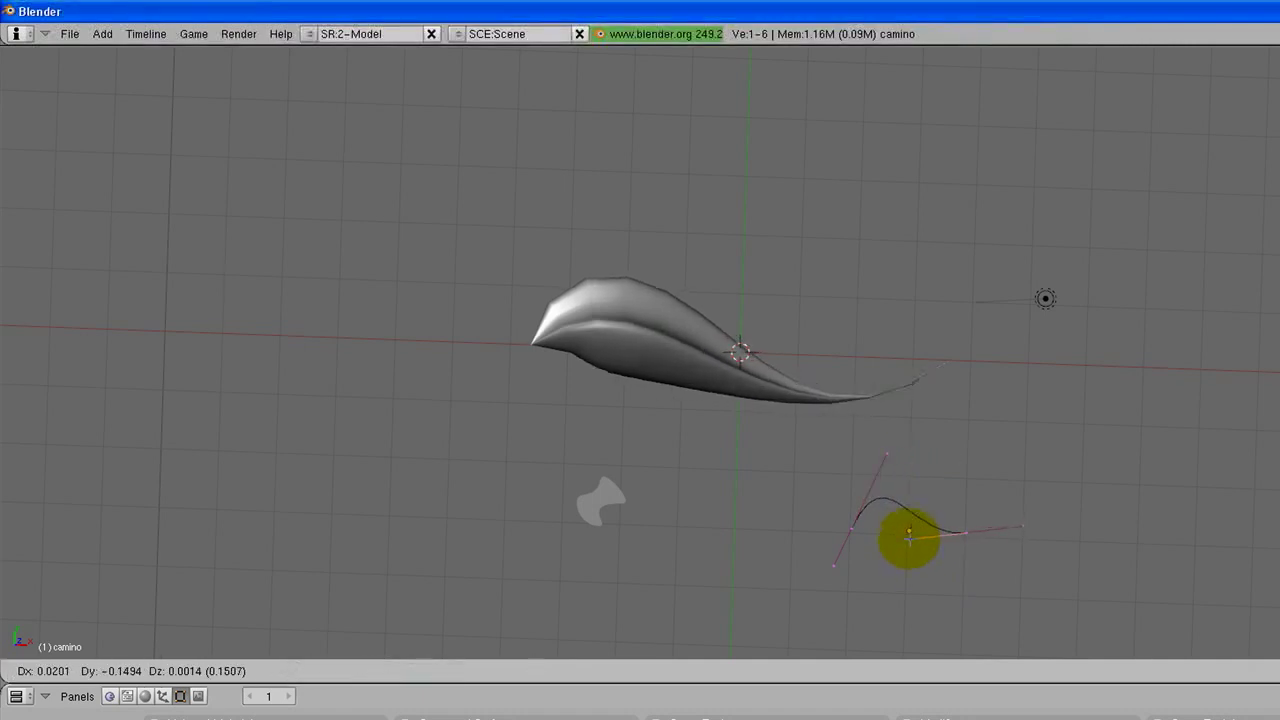
{"action": "left_click", "coordinate": [908, 540]}
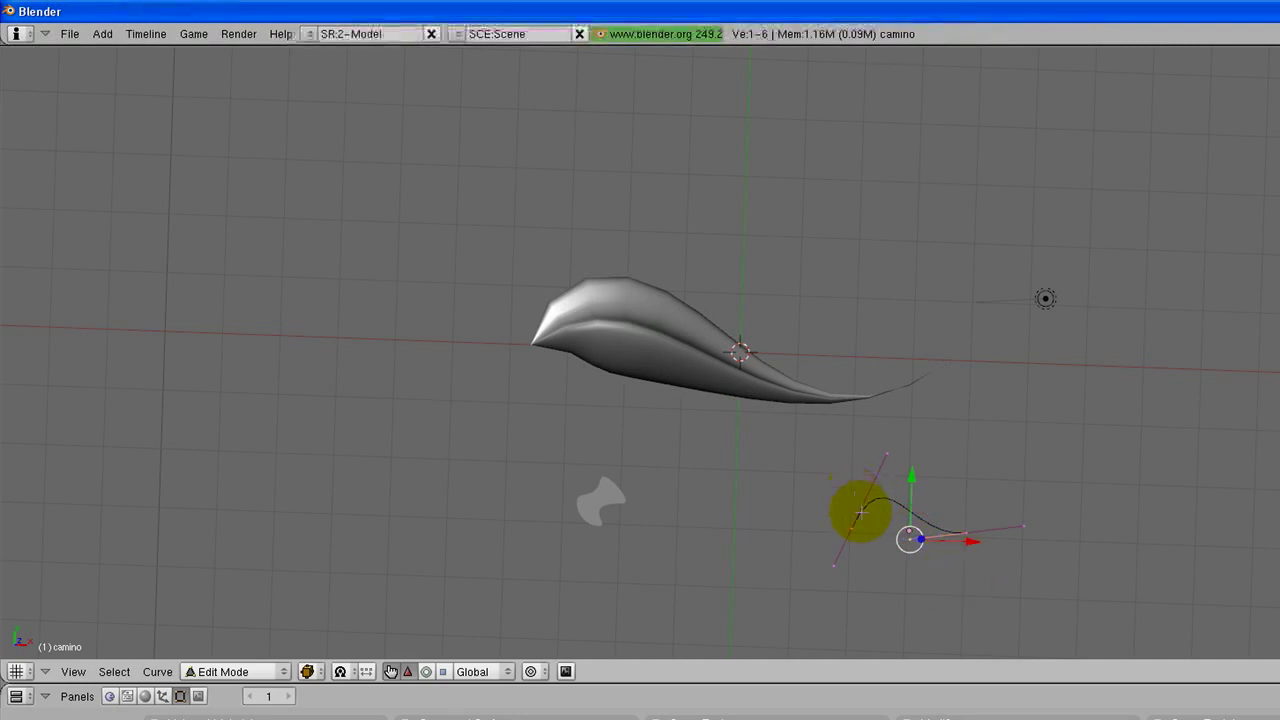
{"action": "mouse_move", "coordinate": [863, 443]}
{"action": "middle_mouse_down"}
{"action": "mouse_move", "coordinate": [628, 457]}
{"action": "mouse_move", "coordinate": [1034, 434]}
{"action": "middle_mouse_up"}
{"action": "mouse_move", "coordinate": [607, 462]}
{"action": "middle_mouse_down"}
{"action": "mouse_move", "coordinate": [851, 417]}
{"action": "mouse_move", "coordinate": [654, 440]}
{"action": "mouse_move", "coordinate": [834, 326]}
{"action": "mouse_move", "coordinate": [700, 330]}
{"action": "mouse_move", "coordinate": [580, 406]}
{"action": "middle_mouse_up"}
{"action": "middle_click_drag", "start_coordinate": [851, 429], "coordinate": [629, 403]}
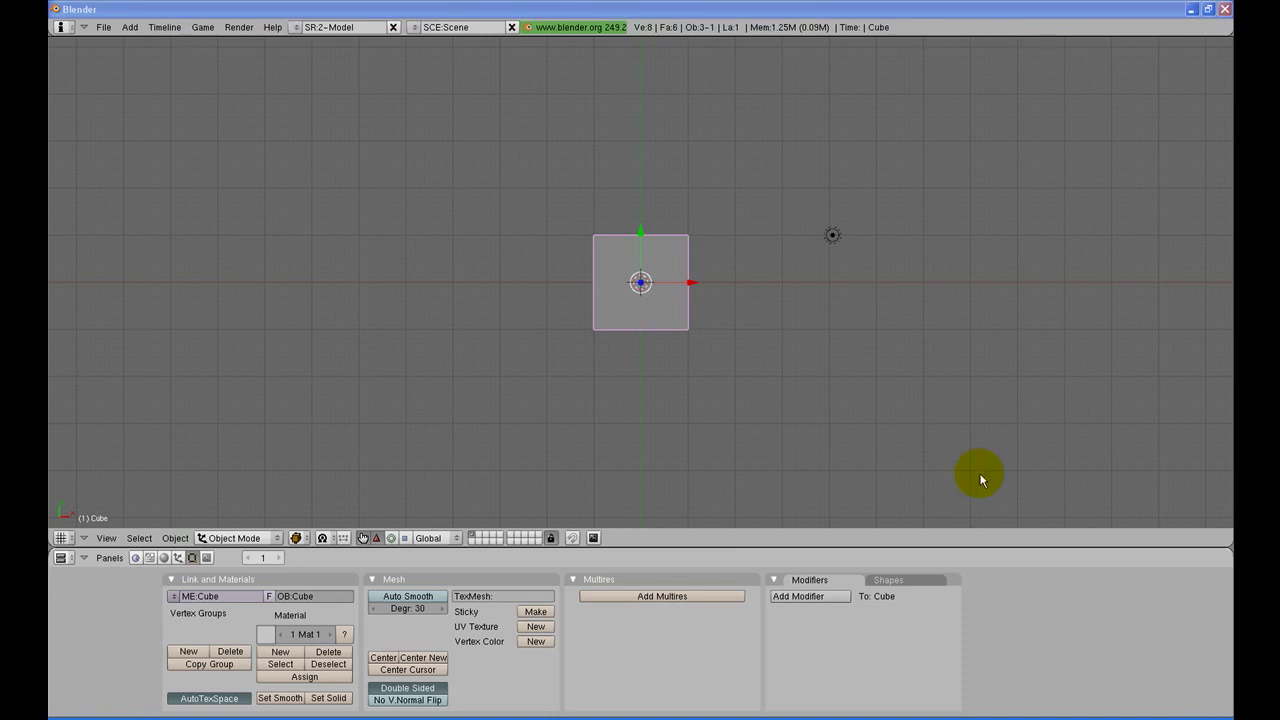
Select and erase the default cube from the new scene
{"action": "right_click", "coordinate": [670, 314]}
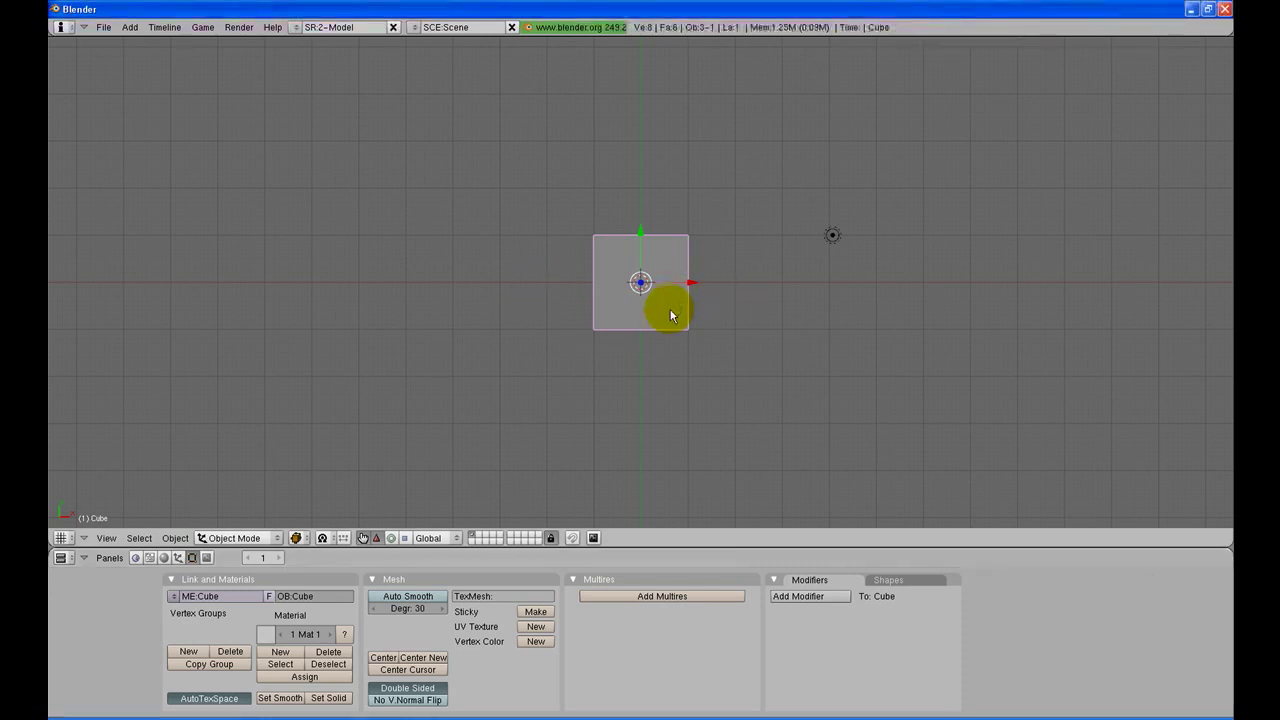
{"action": "key", "text": "x"}
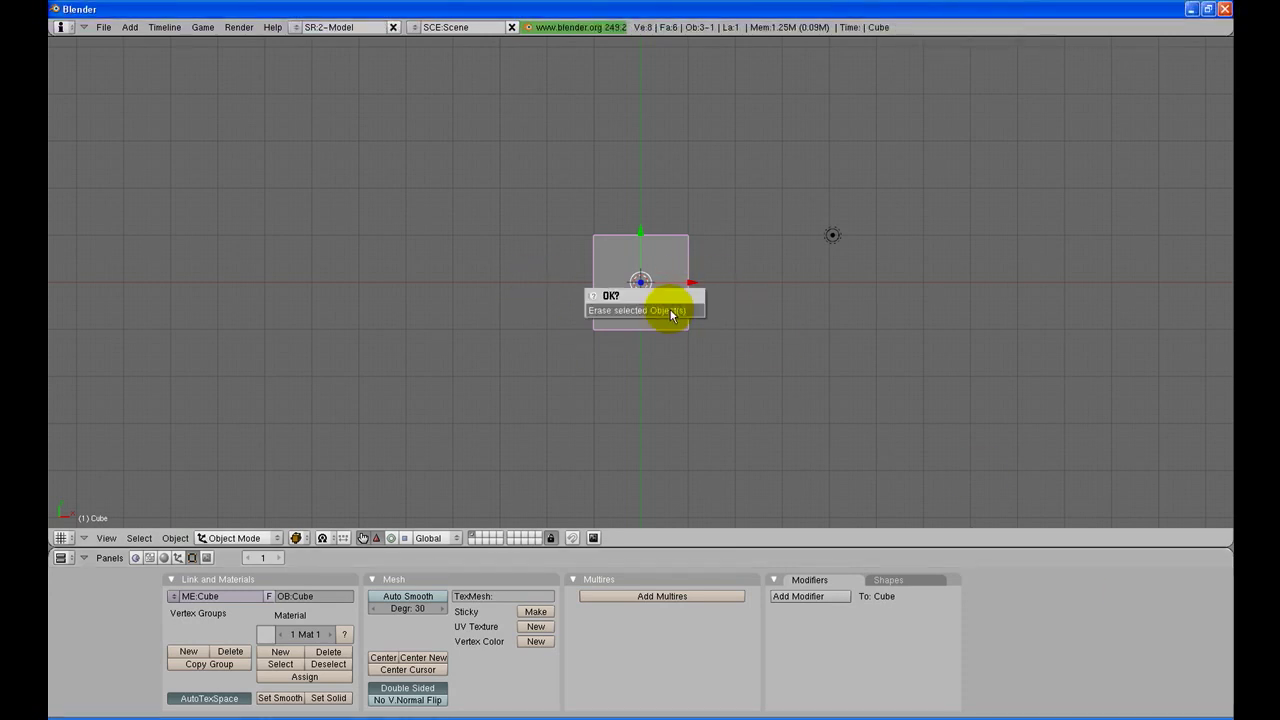
{"action": "left_click", "coordinate": [670, 314]}
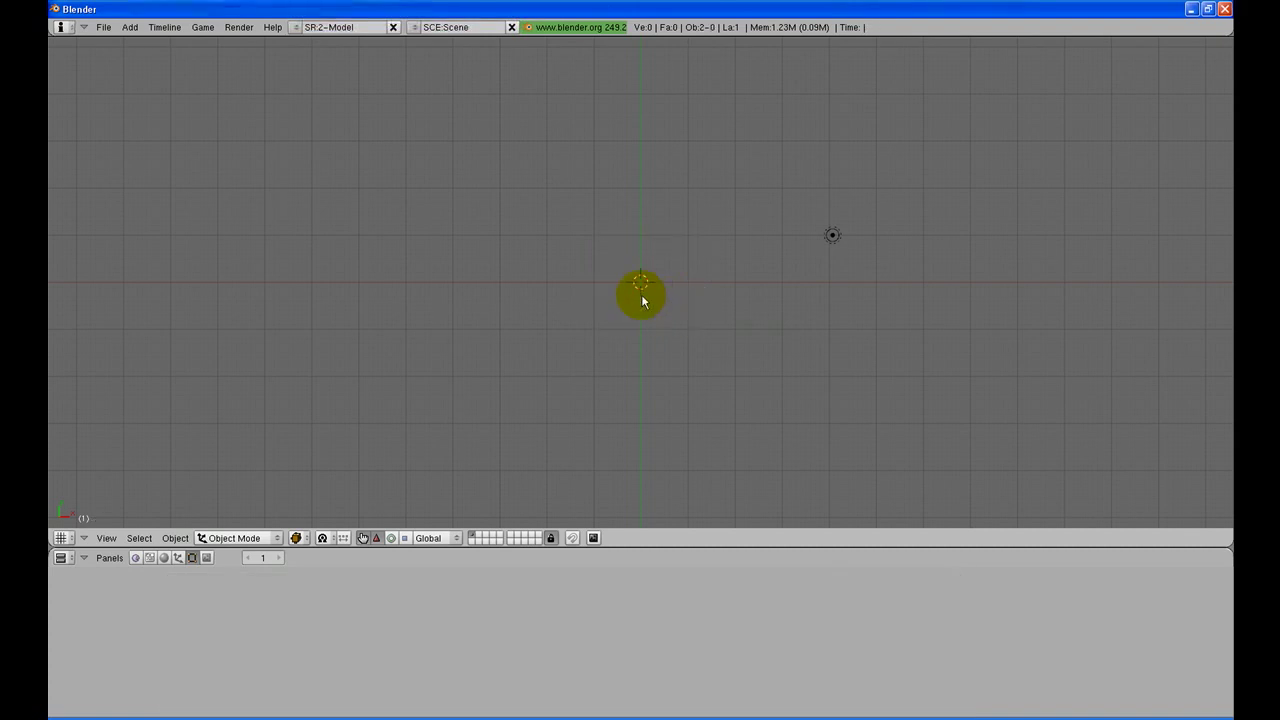
{"action": "key", "text": "space"}
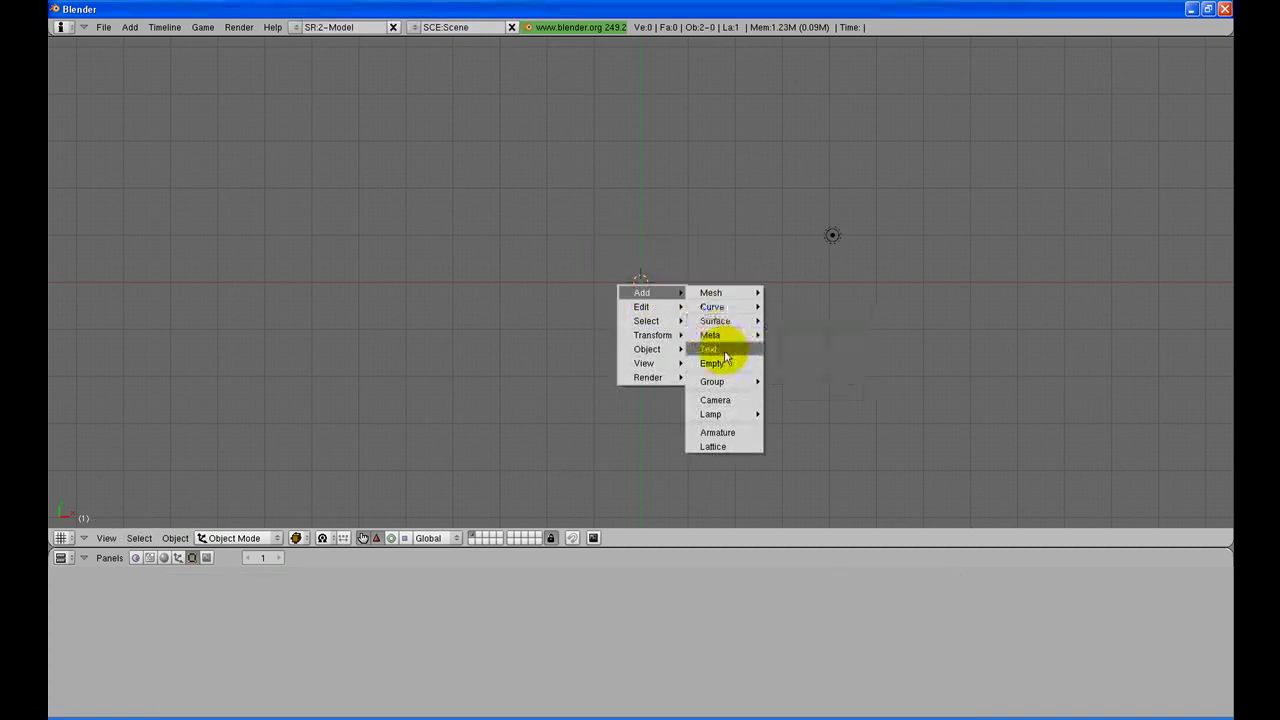
Add a text object, edit it to read 'Conecta', and leave text Edit Mode
{"action": "left_click", "coordinate": [724, 350]}
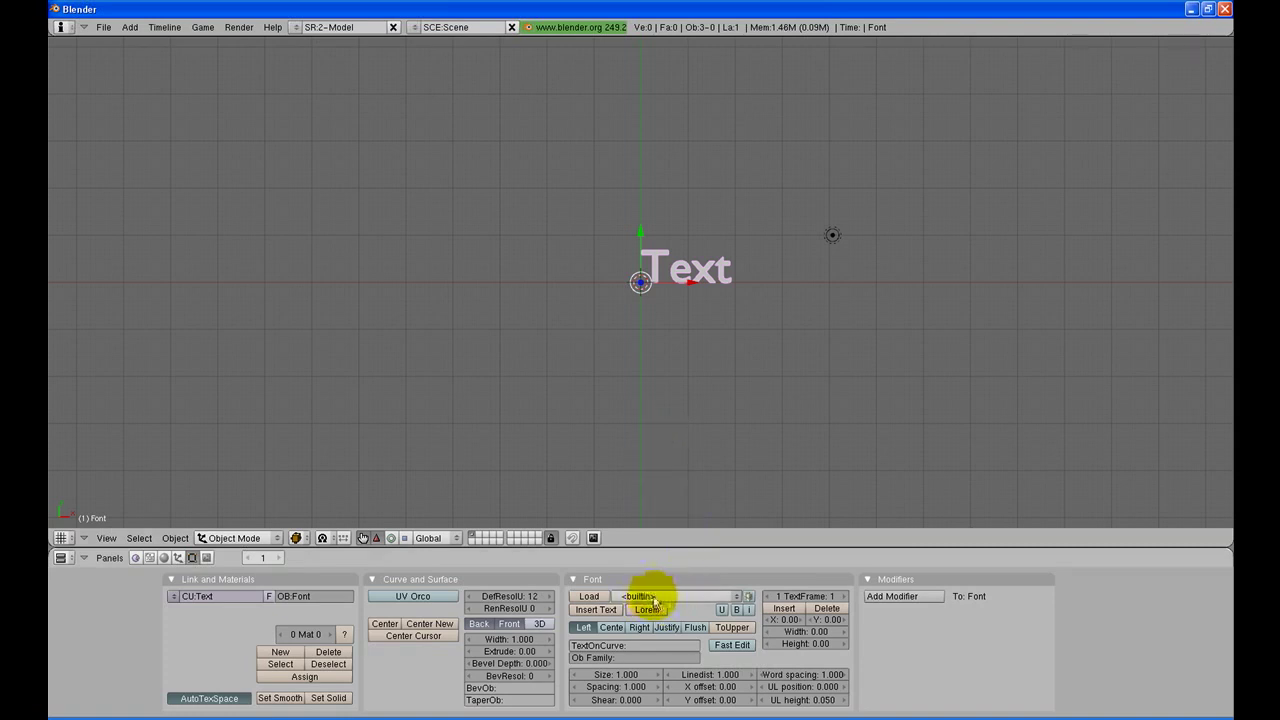
{"action": "key", "text": "Tab"}
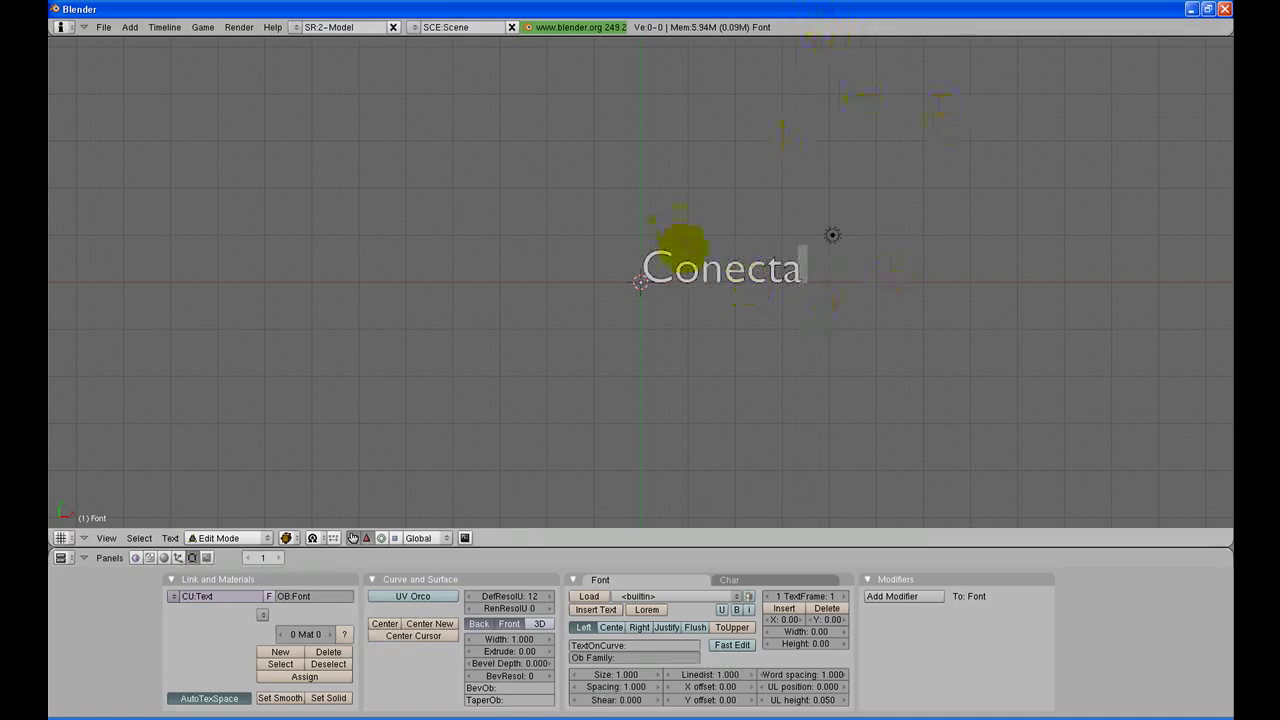
{"action": "key", "text": "Tab"}
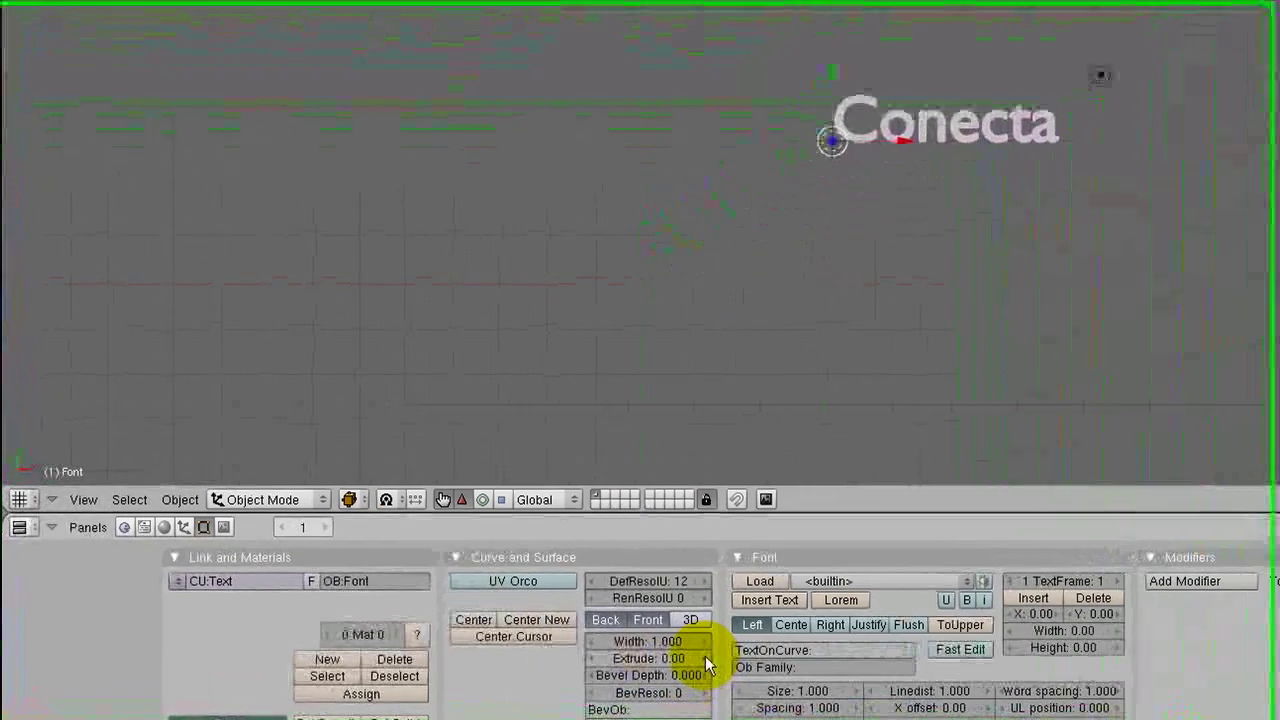
Set the Conecta text's Extrude to 0.10 after briefly trying 0.20, then call up the Add menu
{"action": "left_click", "coordinate": [549, 651]}
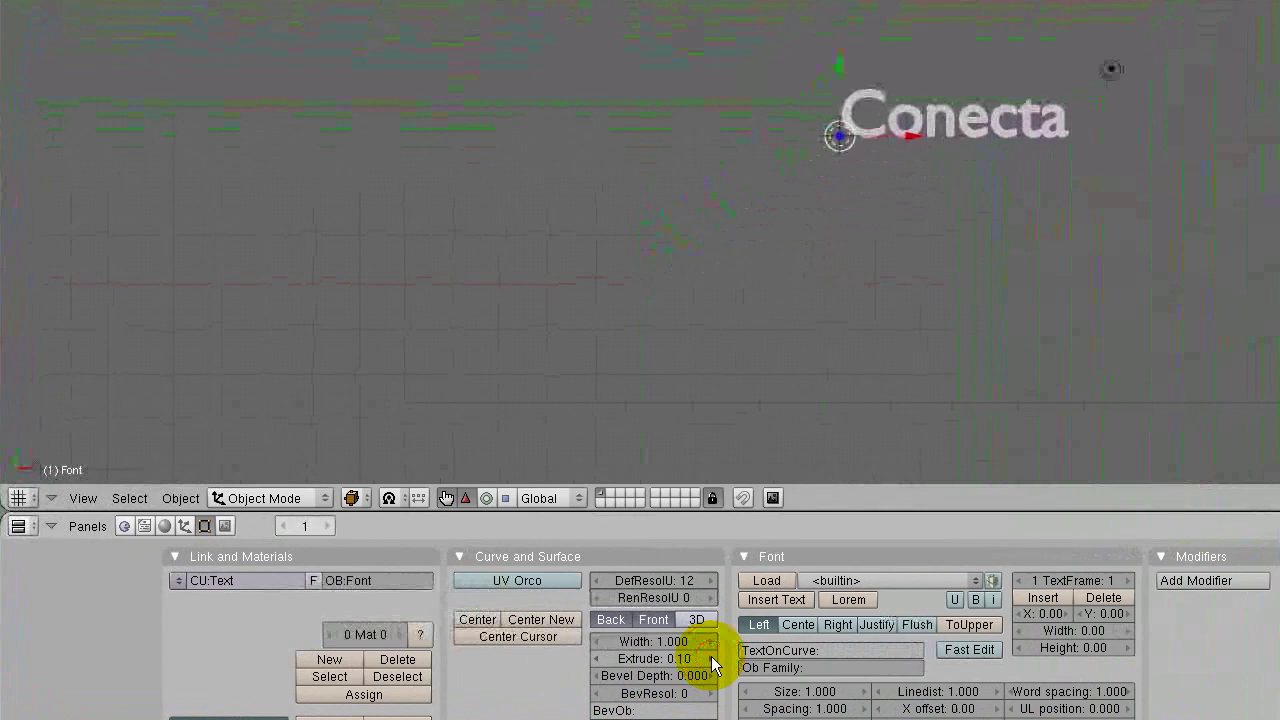
{"action": "left_click", "coordinate": [712, 659]}
{"action": "mouse_move", "coordinate": [977, 204]}
{"action": "middle_mouse_down"}
{"action": "mouse_move", "coordinate": [898, 210]}
{"action": "mouse_move", "coordinate": [967, 187]}
{"action": "middle_mouse_up"}
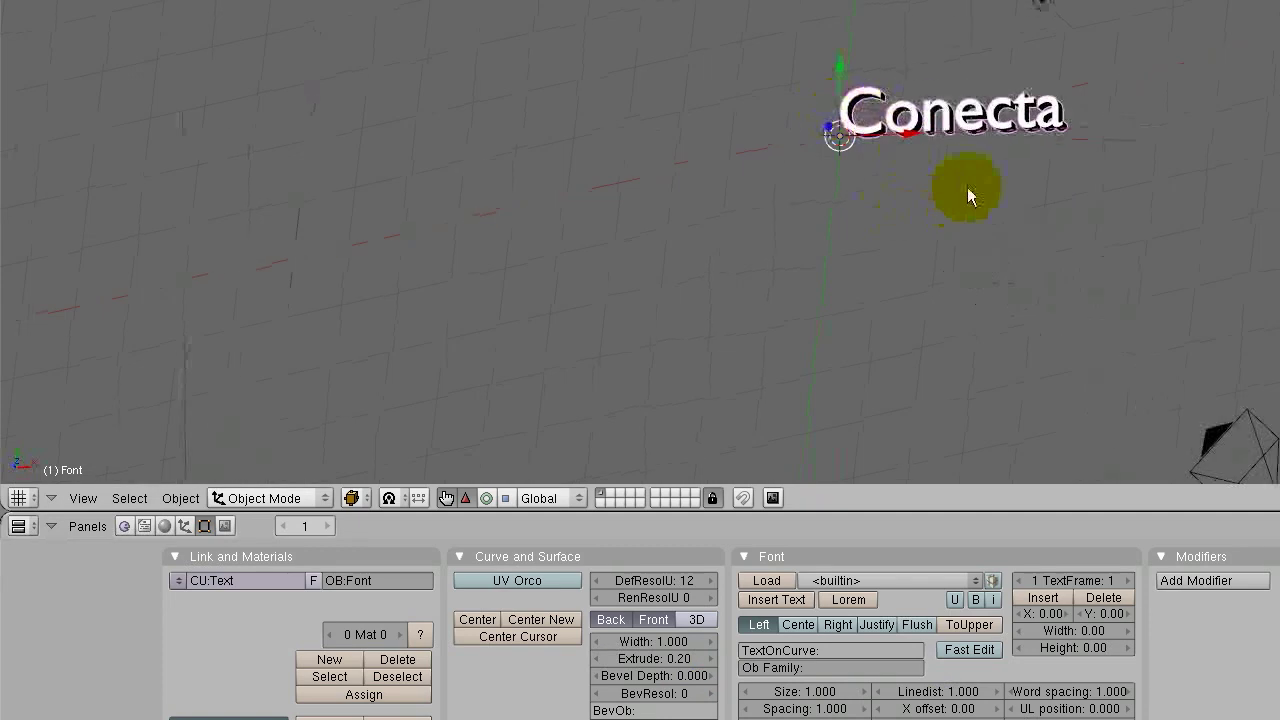
{"action": "left_click", "coordinate": [600, 656]}
{"action": "middle_click_drag", "start_coordinate": [940, 279], "coordinate": [972, 296]}
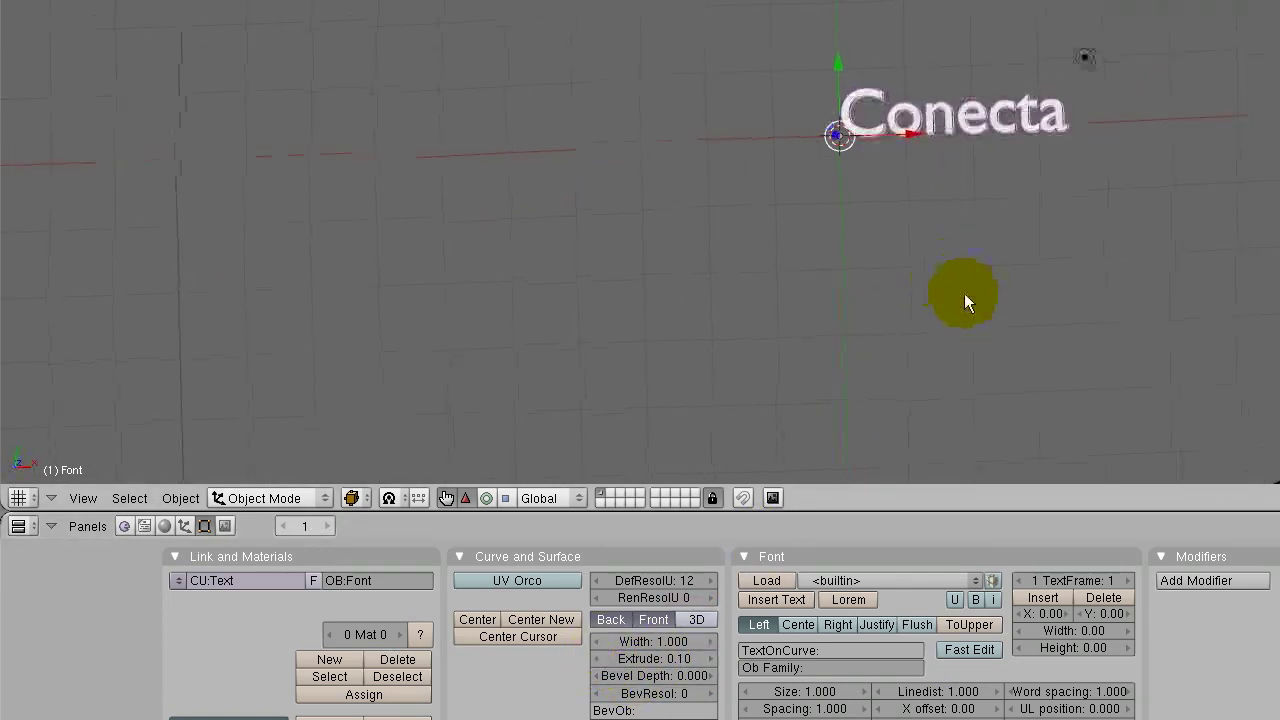
{"action": "key", "text": "space"}
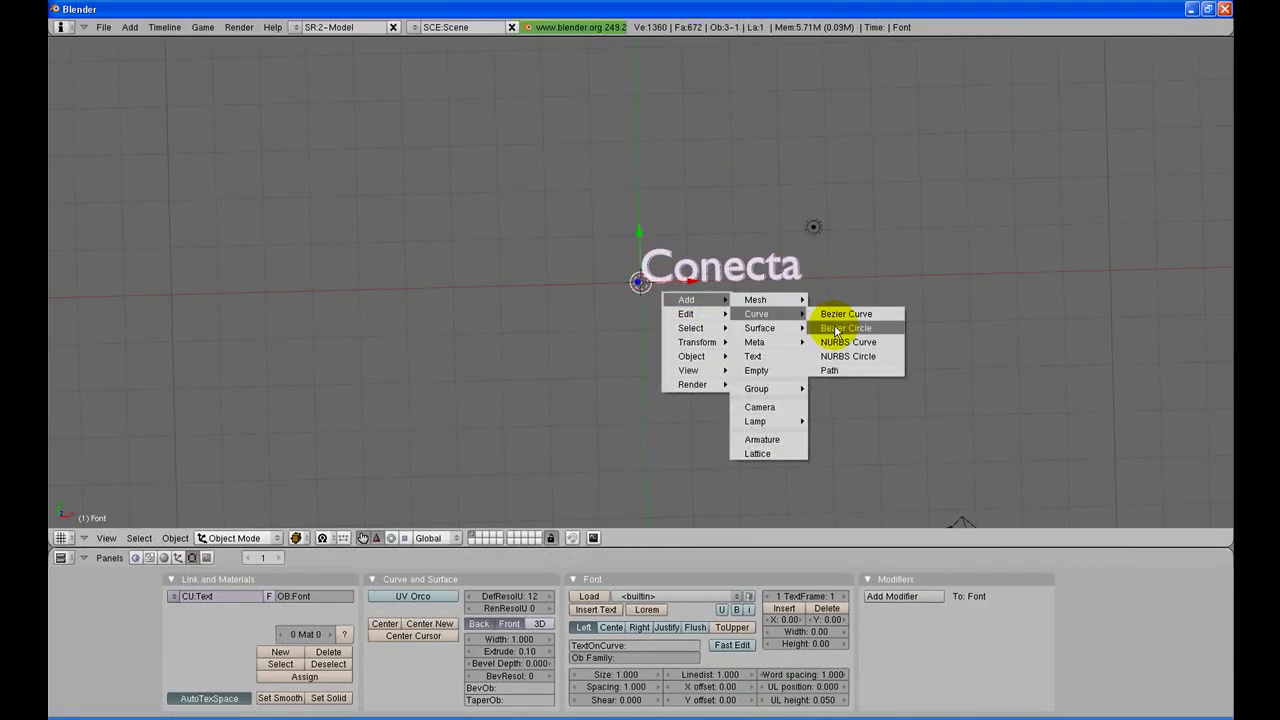
Add a Bezier curve named camino below and right of the text, then reselect Conecta
{"action": "left_click", "coordinate": [840, 316]}
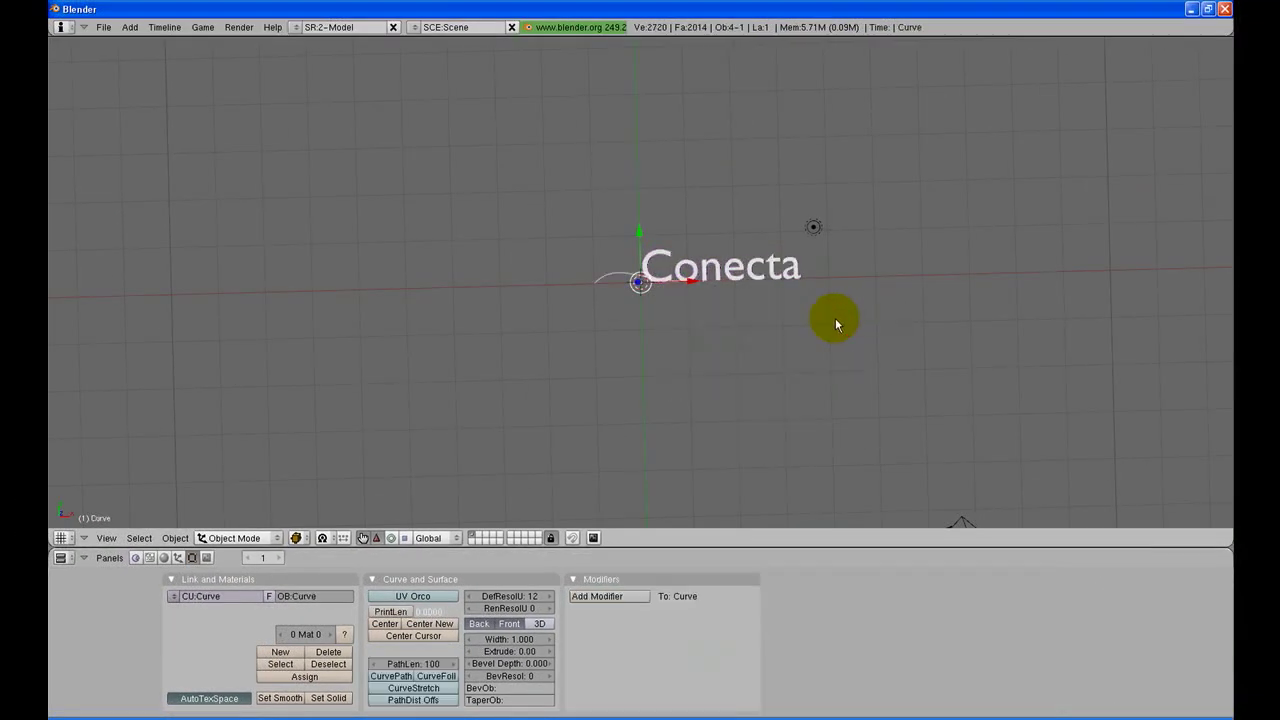
{"action": "mouse_move", "coordinate": [637, 243]}
{"action": "left_mouse_down"}
{"action": "mouse_move", "coordinate": [636, 383]}
{"action": "mouse_move", "coordinate": [840, 418]}
{"action": "left_mouse_up"}
{"action": "middle_click_drag", "start_coordinate": [802, 404], "coordinate": [829, 429]}
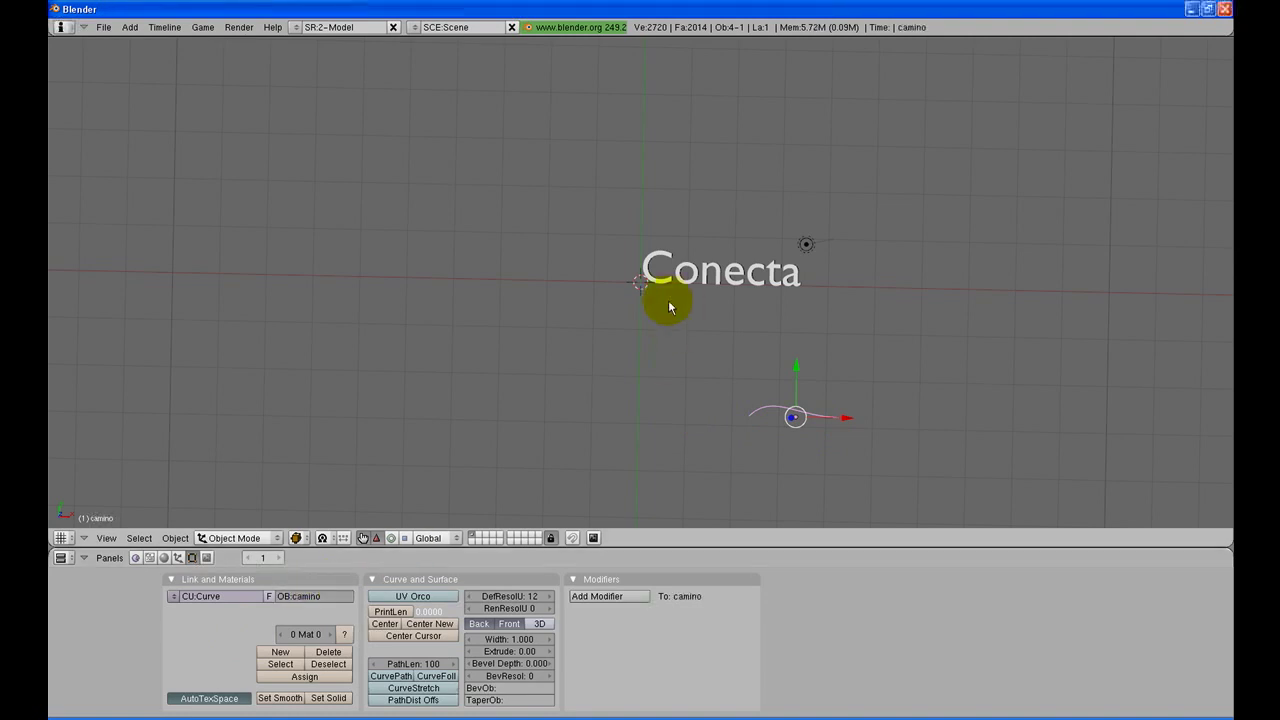
{"action": "right_click", "coordinate": [697, 281]}
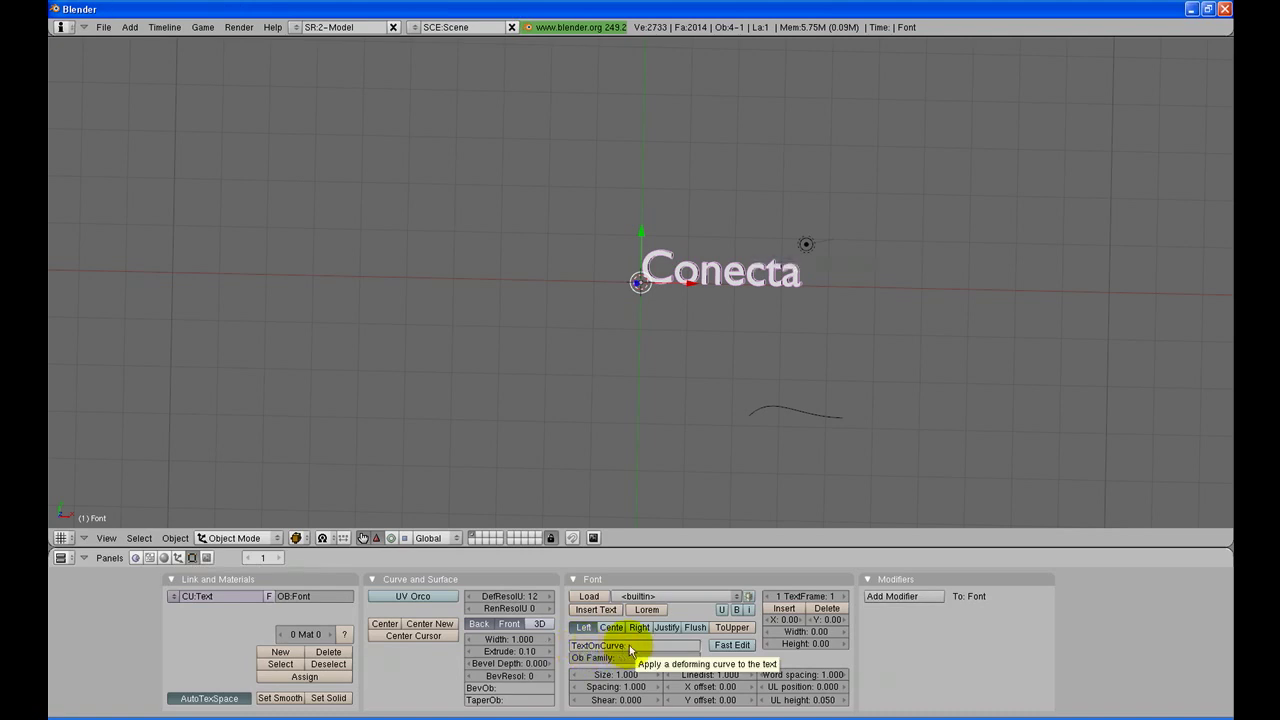
Set the text's TextOnCurve to 'camino' so the letters bend along the curve
{"action": "left_click", "coordinate": [628, 648]}
{"action": "type", "text": "camino"}
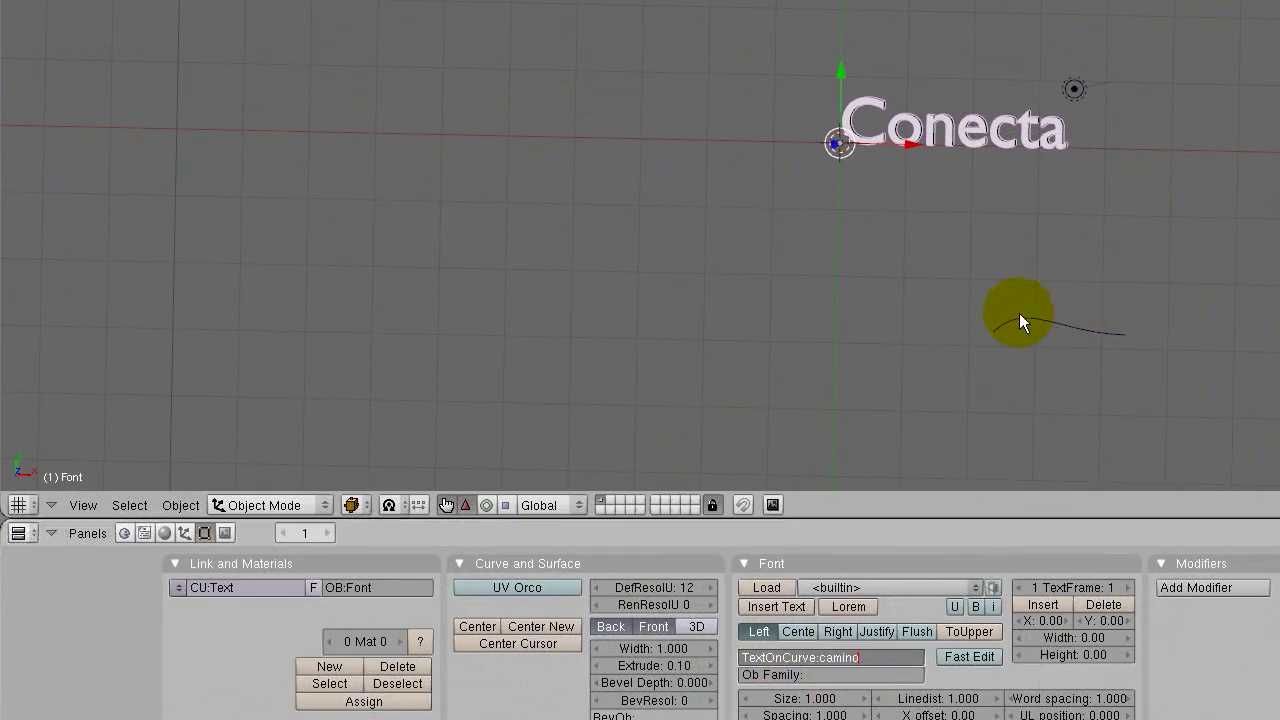
{"action": "key", "text": "Return"}
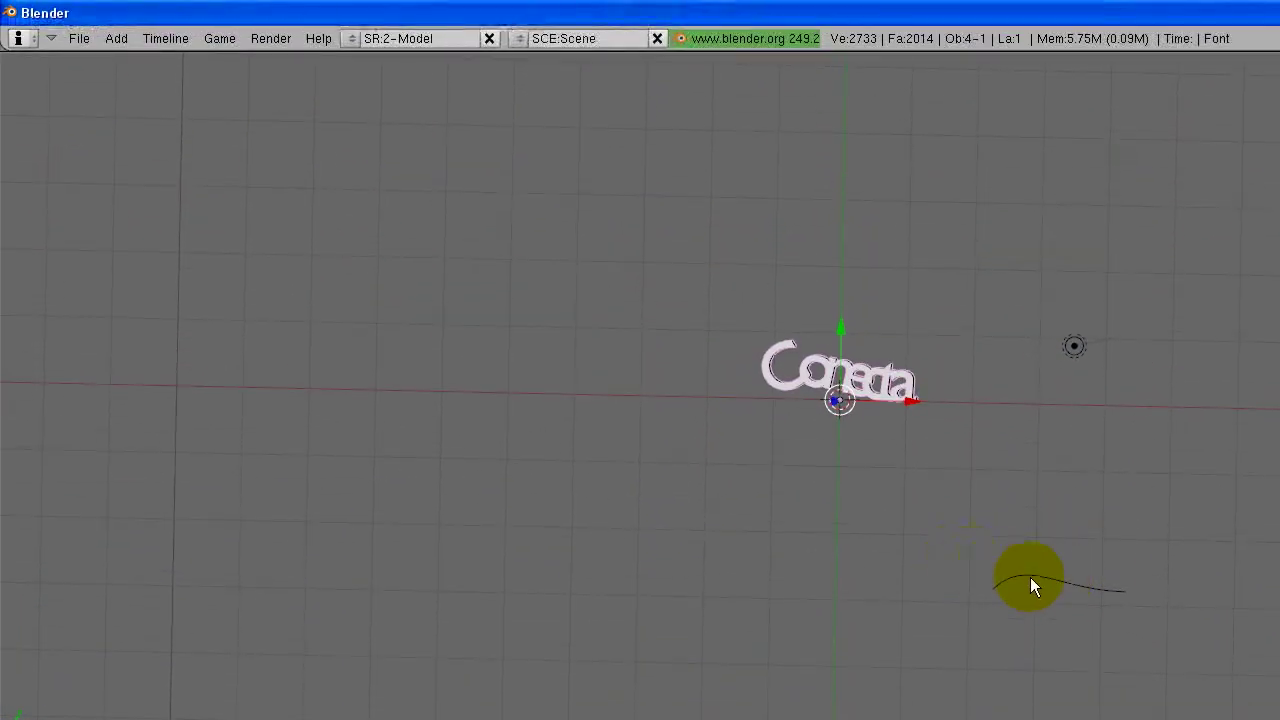
Raise a control point of camino into a gentle arch, return to Object Mode, and reselect Conecta
{"action": "right_click", "coordinate": [1033, 582]}
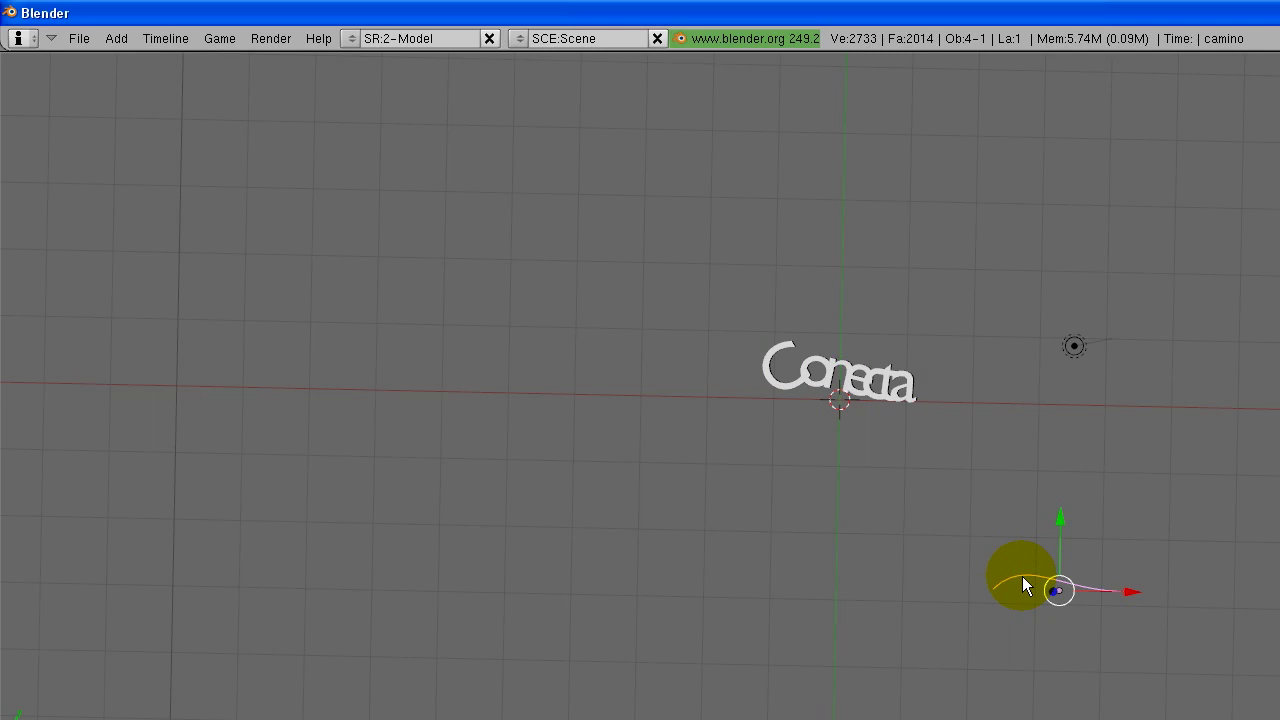
{"action": "key", "text": "Tab"}
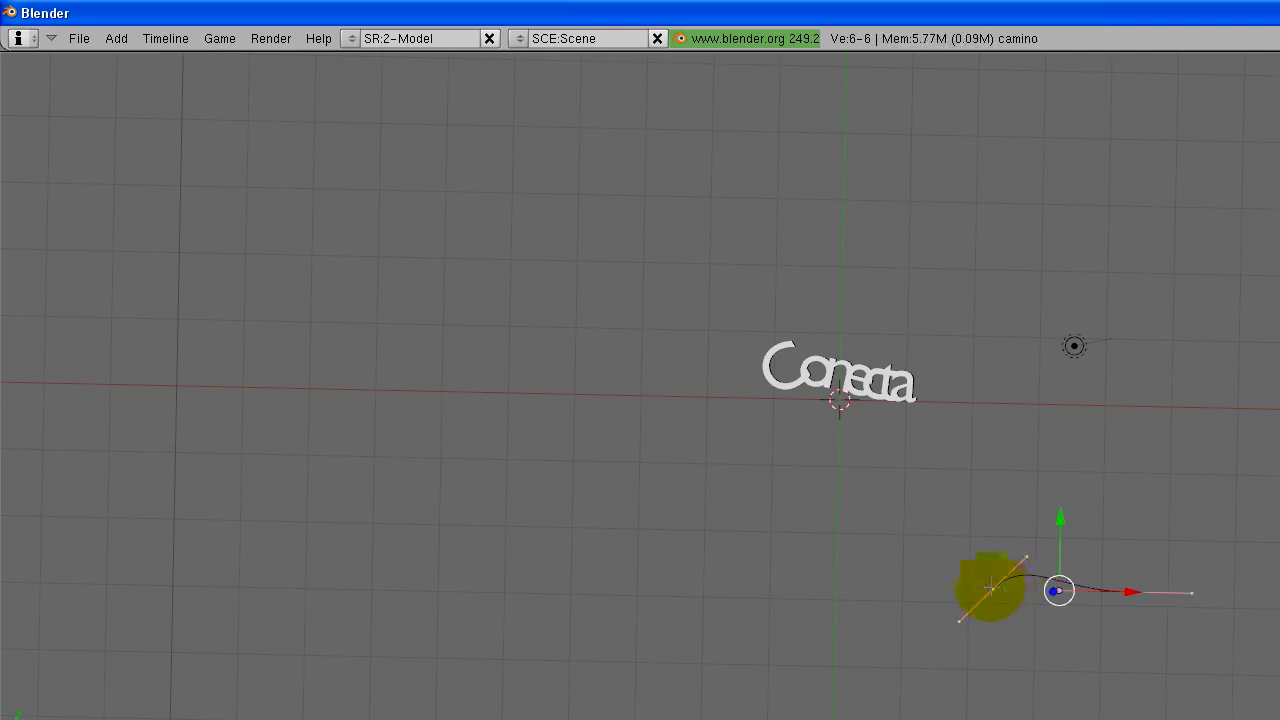
{"action": "mouse_move", "coordinate": [988, 587]}
{"action": "right_mouse_down"}
{"action": "mouse_move", "coordinate": [910, 570]}
{"action": "mouse_move", "coordinate": [912, 590]}
{"action": "mouse_move", "coordinate": [838, 490]}
{"action": "mouse_move", "coordinate": [940, 553]}
{"action": "mouse_move", "coordinate": [1000, 530]}
{"action": "right_mouse_up"}
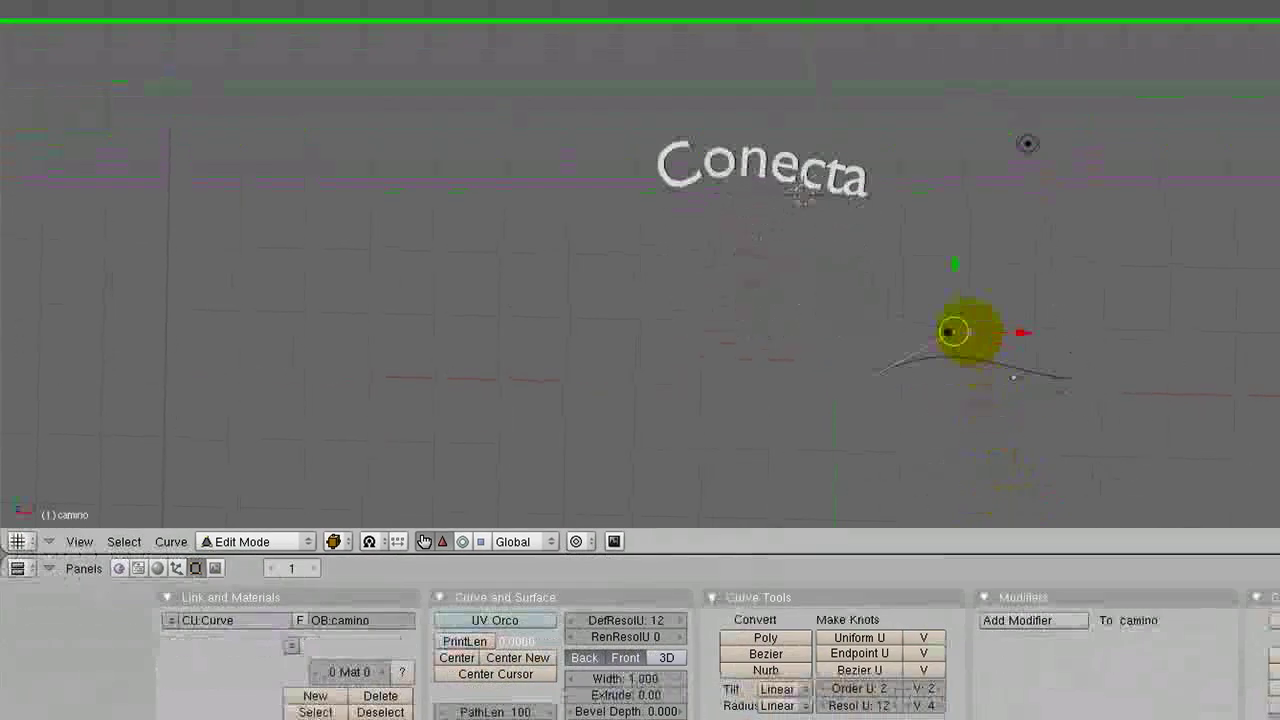
{"action": "left_click", "coordinate": [275, 513]}
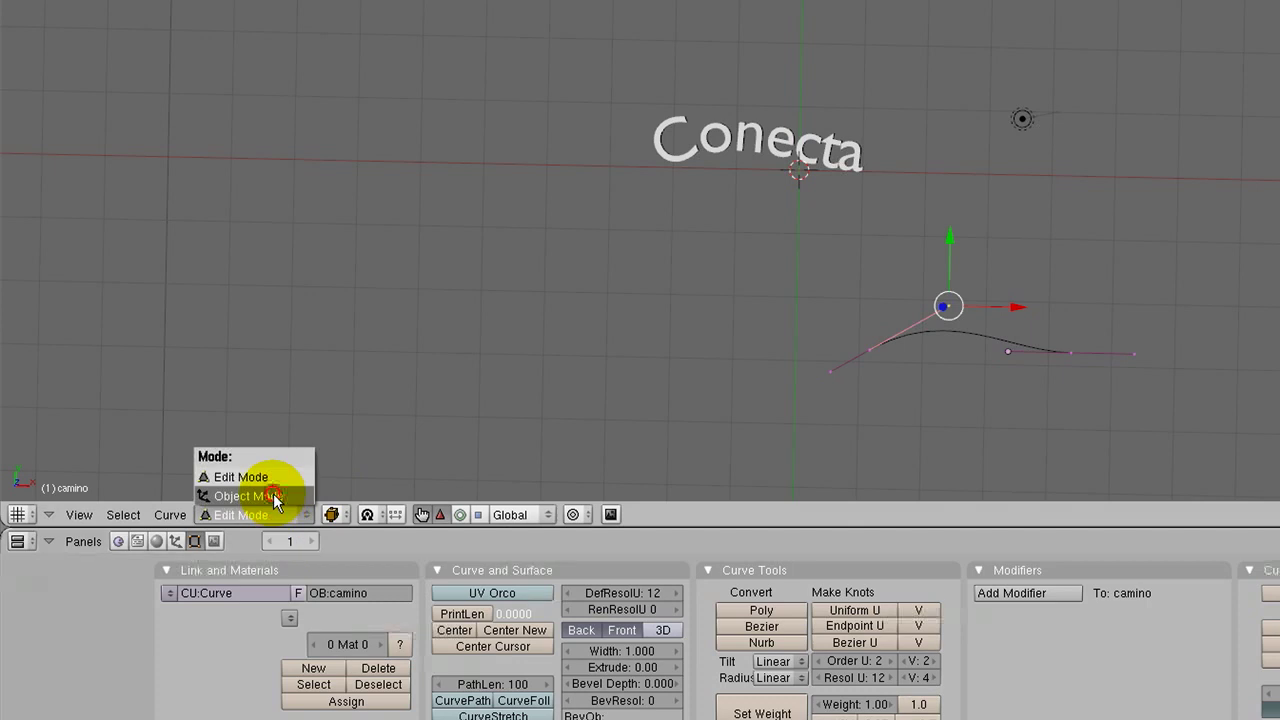
{"action": "left_click", "coordinate": [255, 491]}
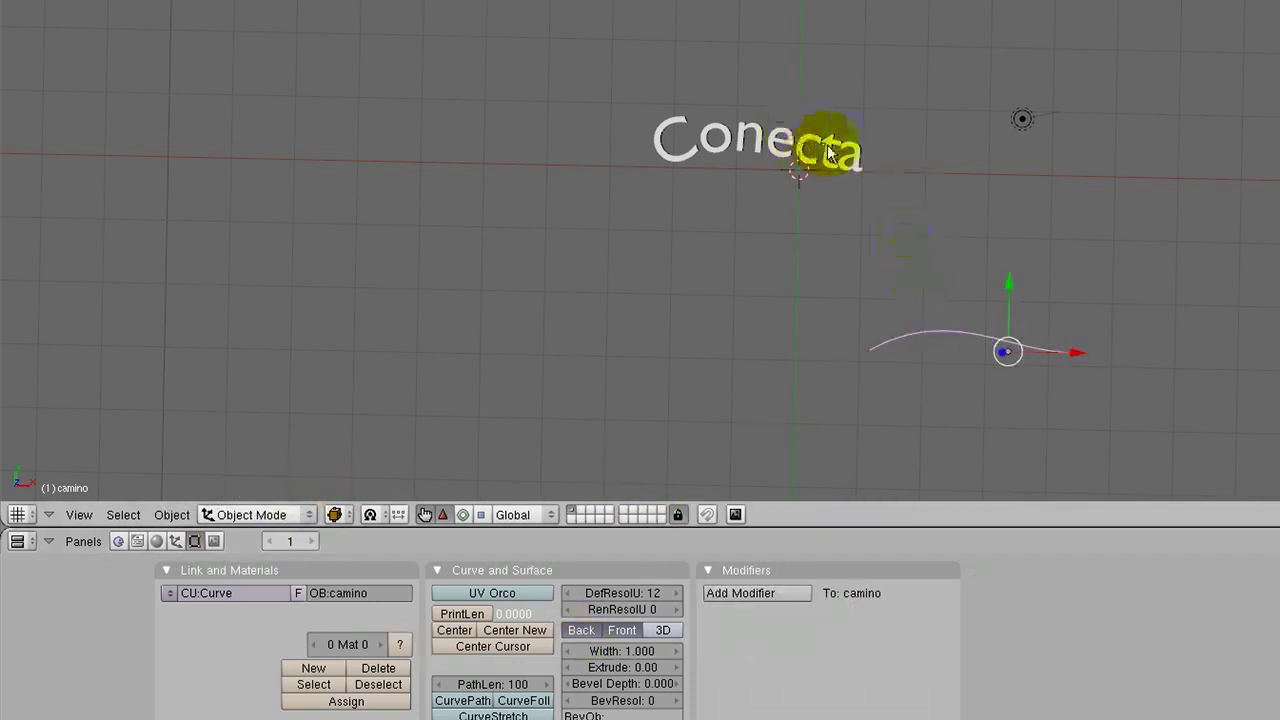
{"action": "right_click", "coordinate": [825, 143]}
Clear the TextOnCurve link, erase the camino curve, and reselect the Conecta text
{"action": "left_click", "coordinate": [813, 661]}
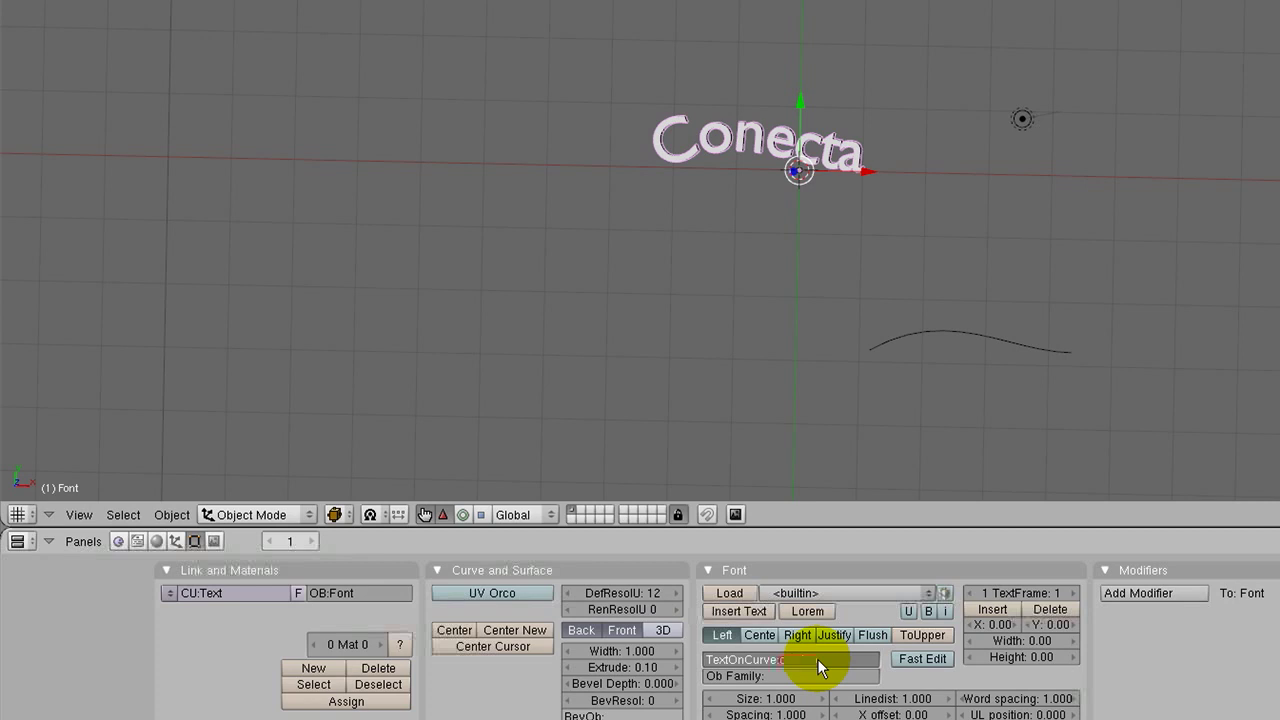
{"action": "key", "text": "Return"}
{"action": "right_click", "coordinate": [1037, 352]}
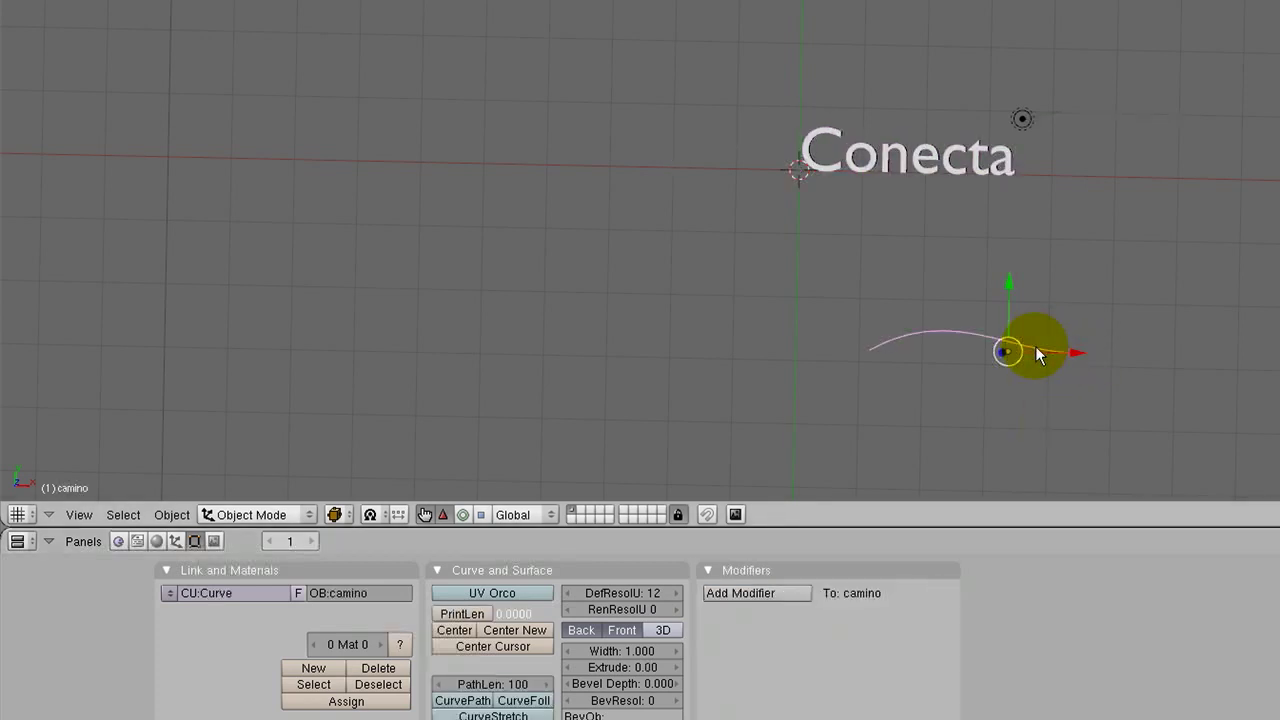
{"action": "key", "text": "x"}
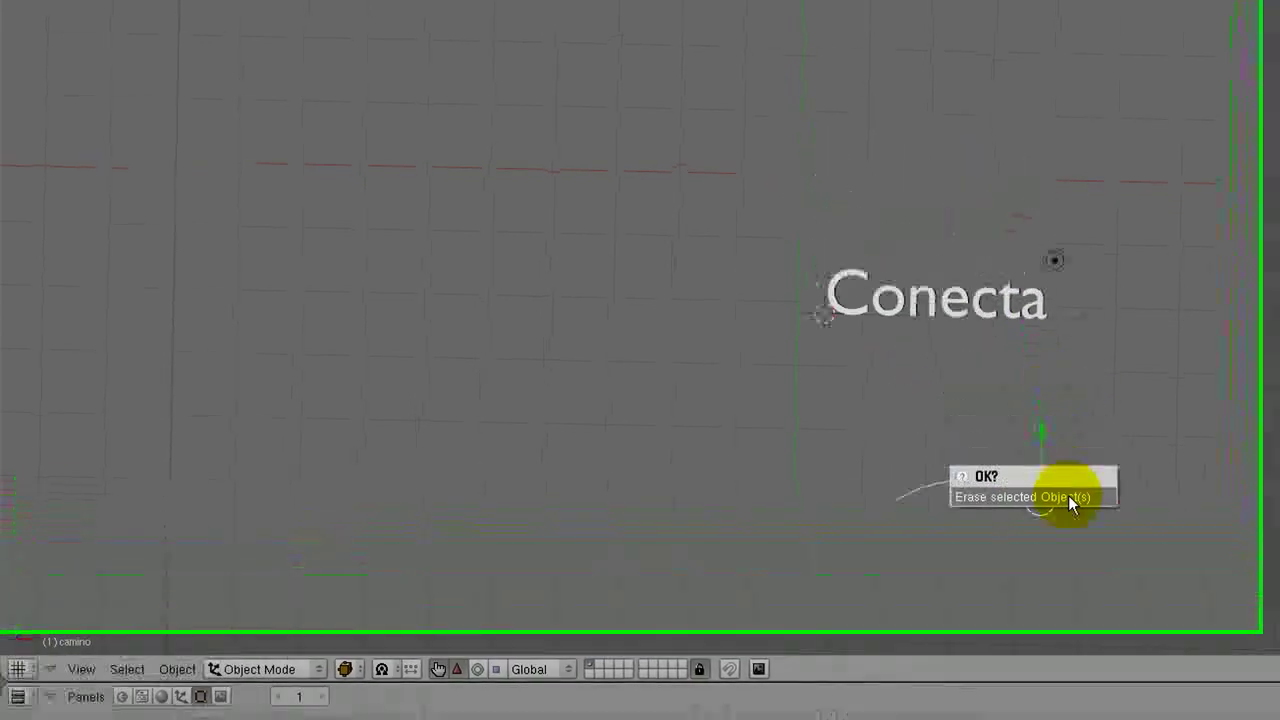
{"action": "left_click", "coordinate": [1049, 591]}
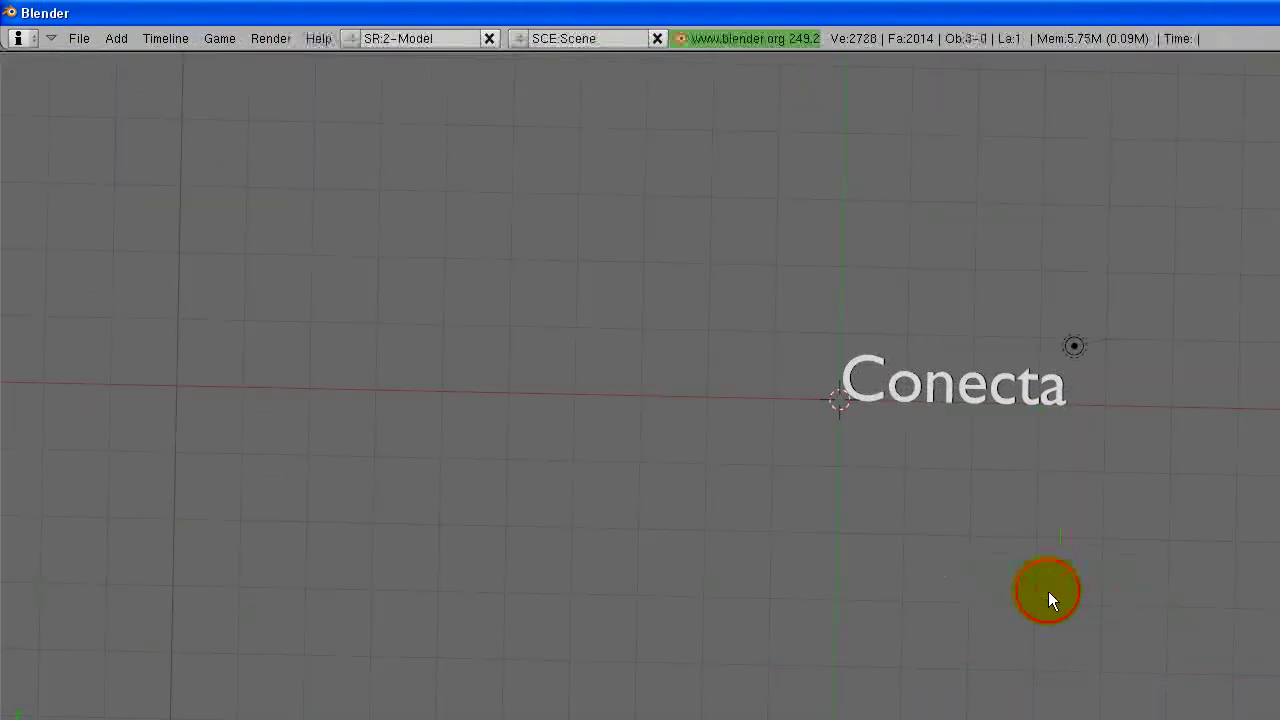
{"action": "right_click", "coordinate": [994, 387]}
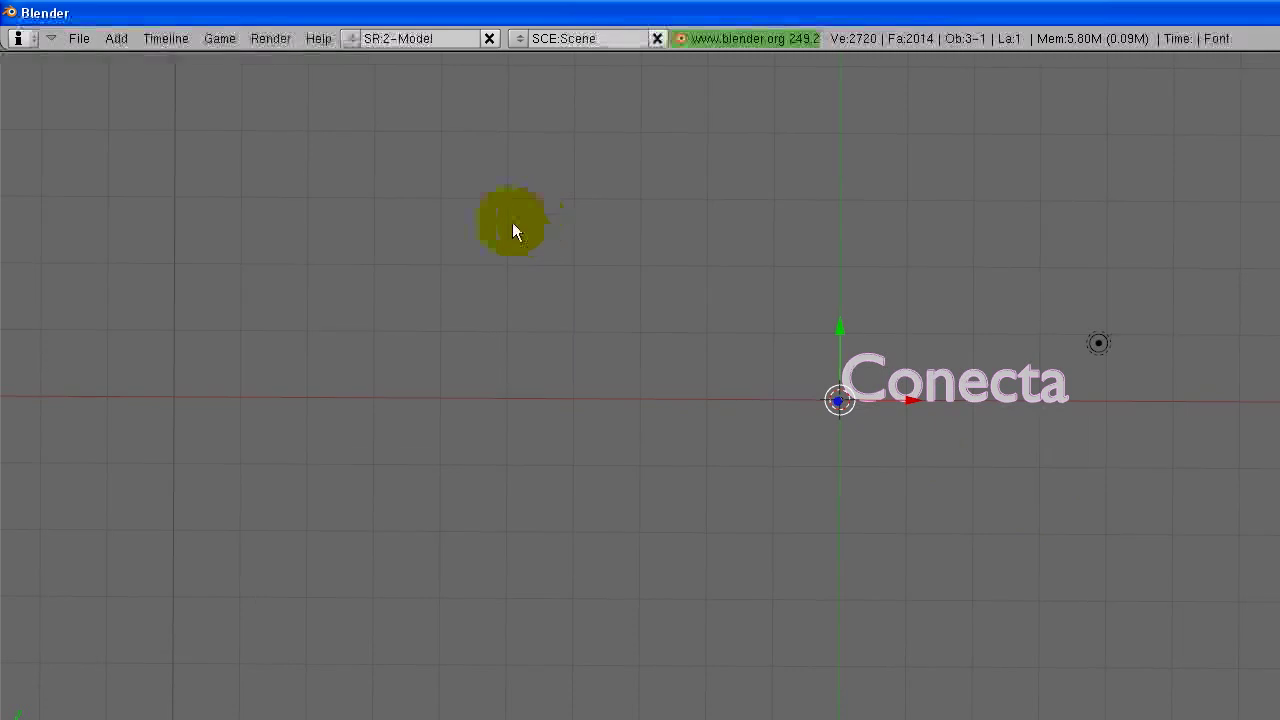
Add a Lattice object and set its U, V and W divisions to 4 each
{"action": "left_click", "coordinate": [114, 40]}
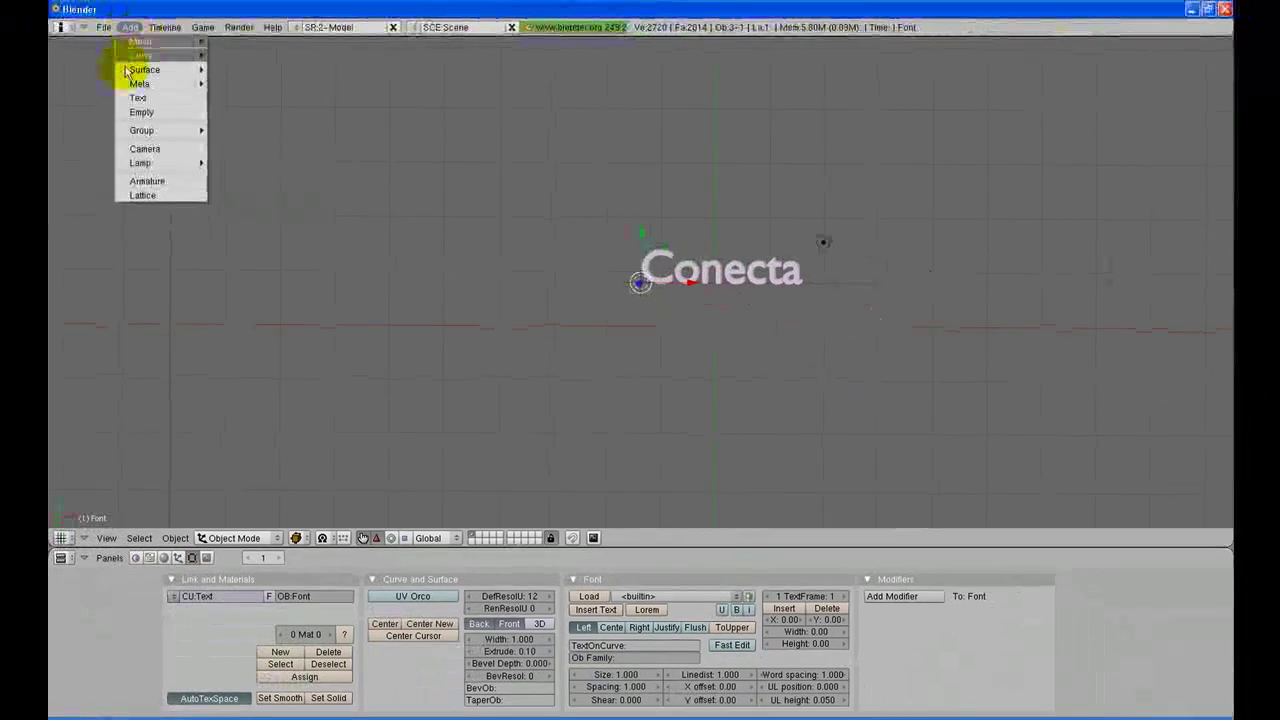
{"action": "left_click", "coordinate": [143, 197]}
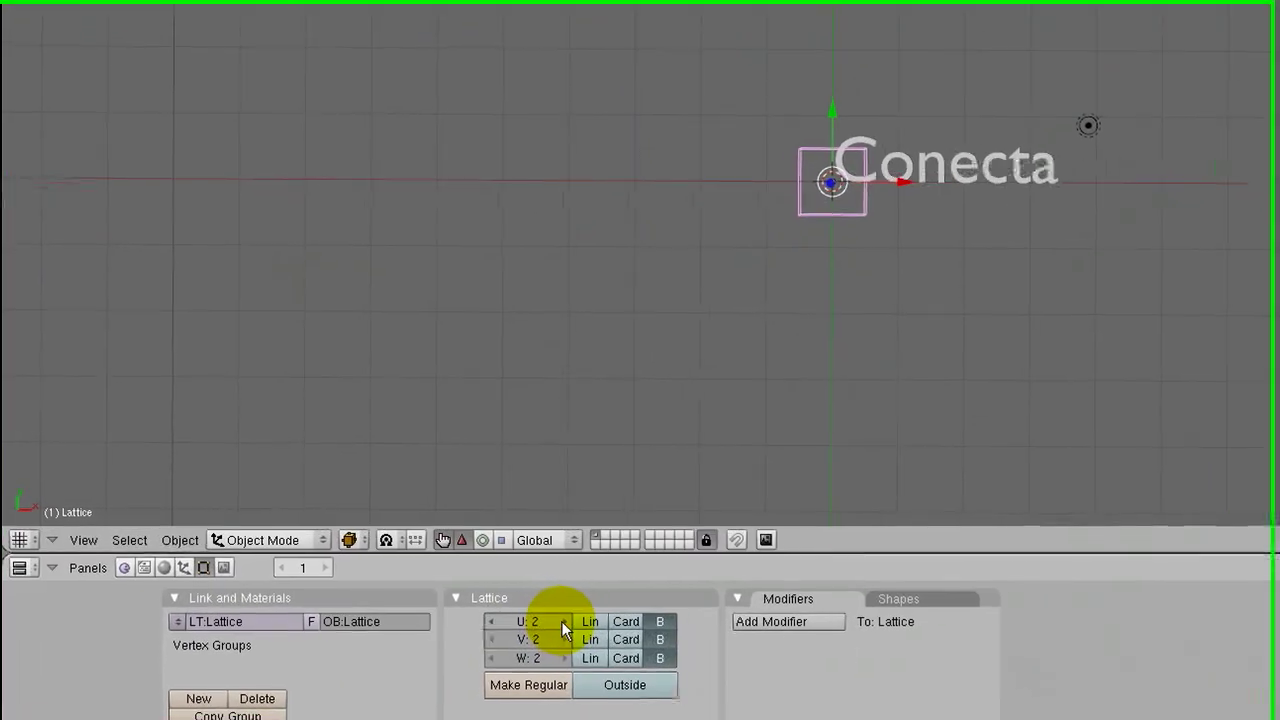
{"action": "left_click", "coordinate": [446, 596]}
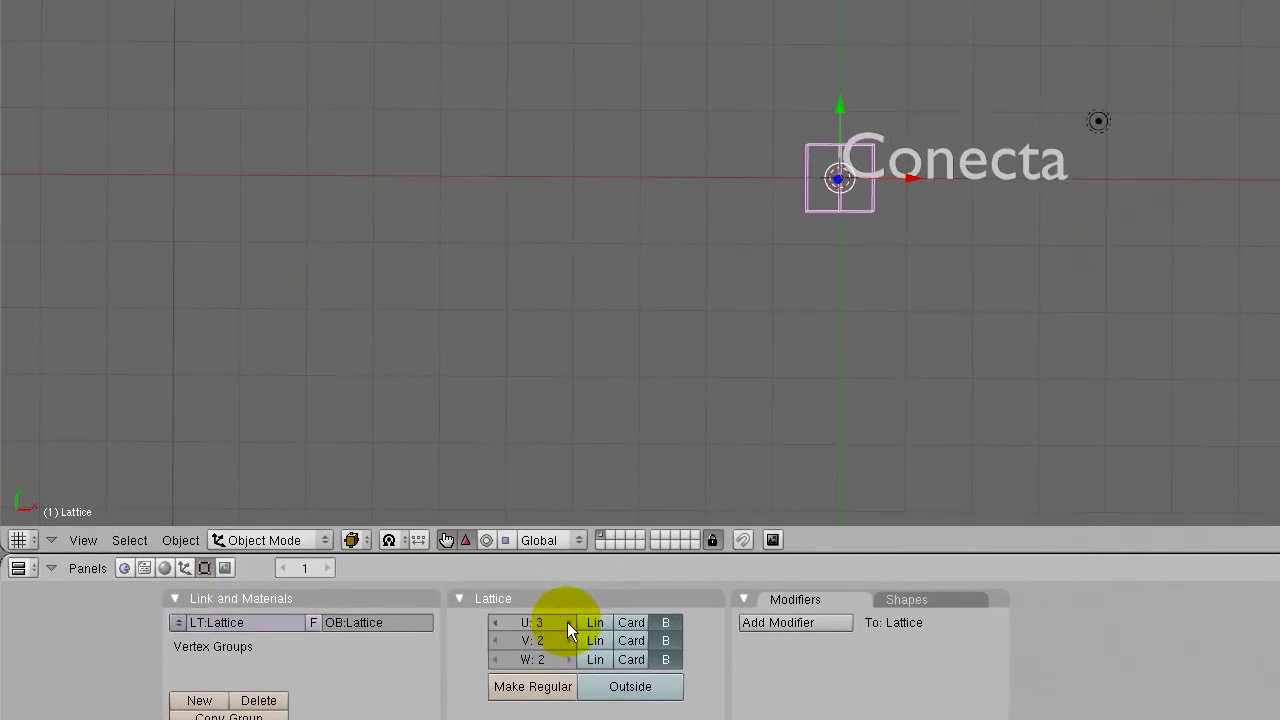
{"action": "left_click", "coordinate": [566, 640]}
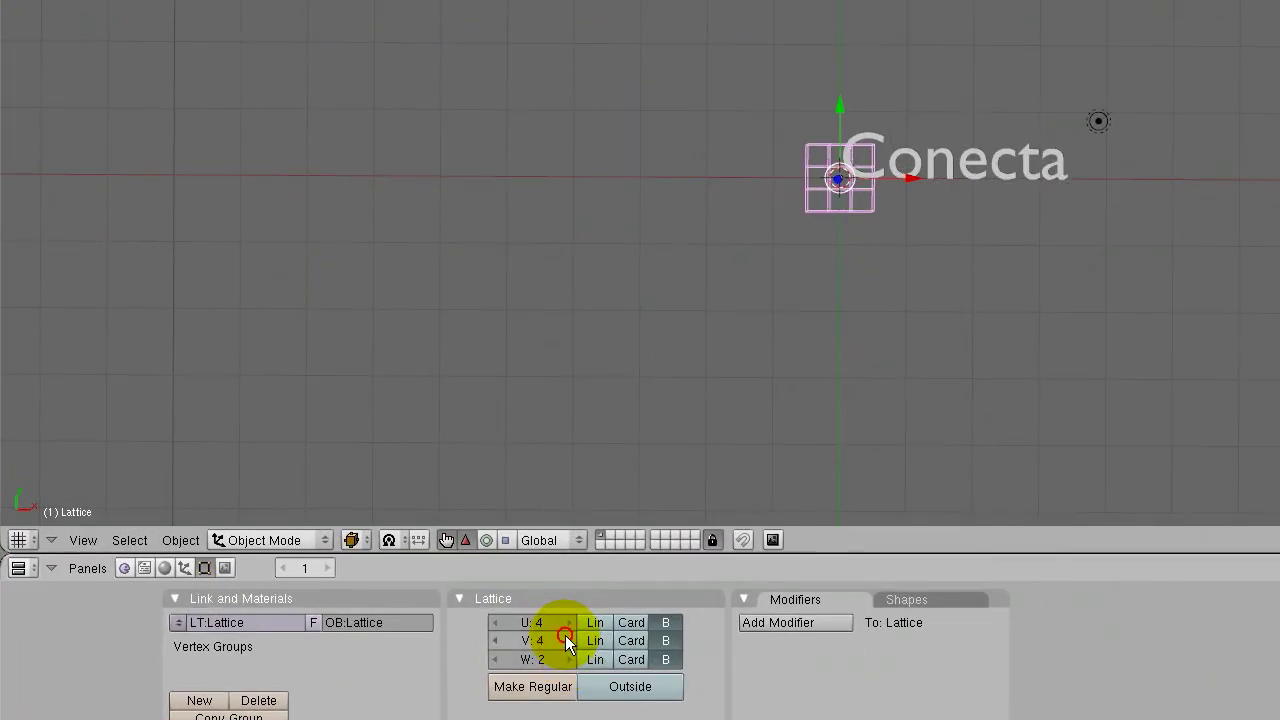
{"action": "left_click", "coordinate": [566, 640]}
{"action": "left_click", "coordinate": [566, 659]}
{"action": "left_click", "coordinate": [566, 659]}
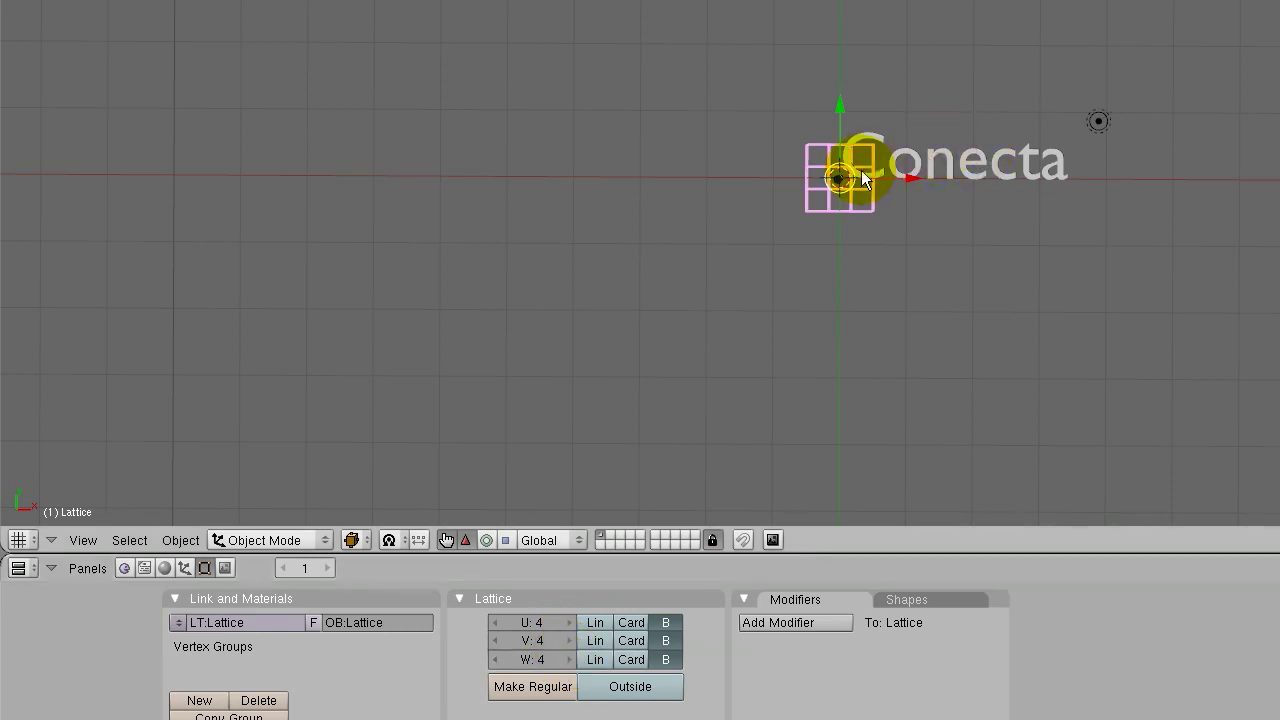
Zoom in and move the lattice onto the Conecta text
{"action": "scroll", "coordinate": [899, 207], "scroll_direction": "up", "scroll_amount": 1}
{"action": "scroll", "coordinate": [943, 216], "scroll_direction": "up", "scroll_amount": 1}
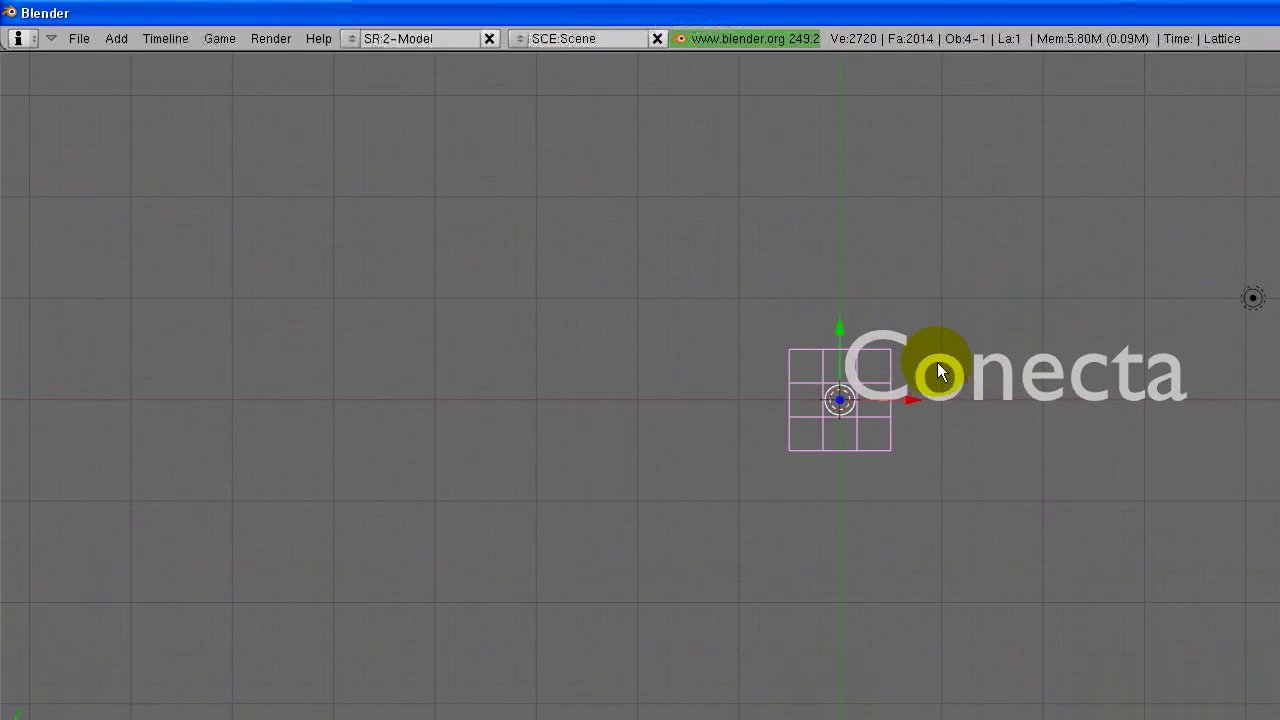
{"action": "scroll", "coordinate": [943, 393], "scroll_direction": "up", "scroll_amount": 1}
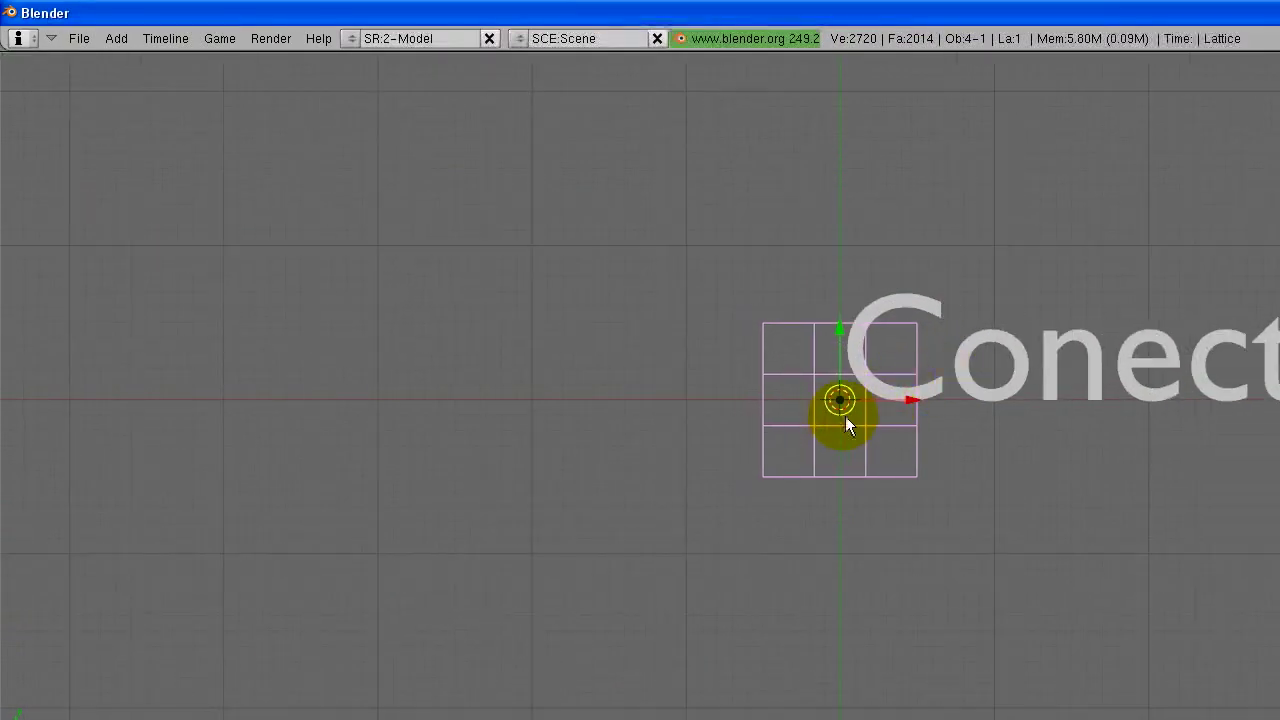
{"action": "key", "text": "g"}
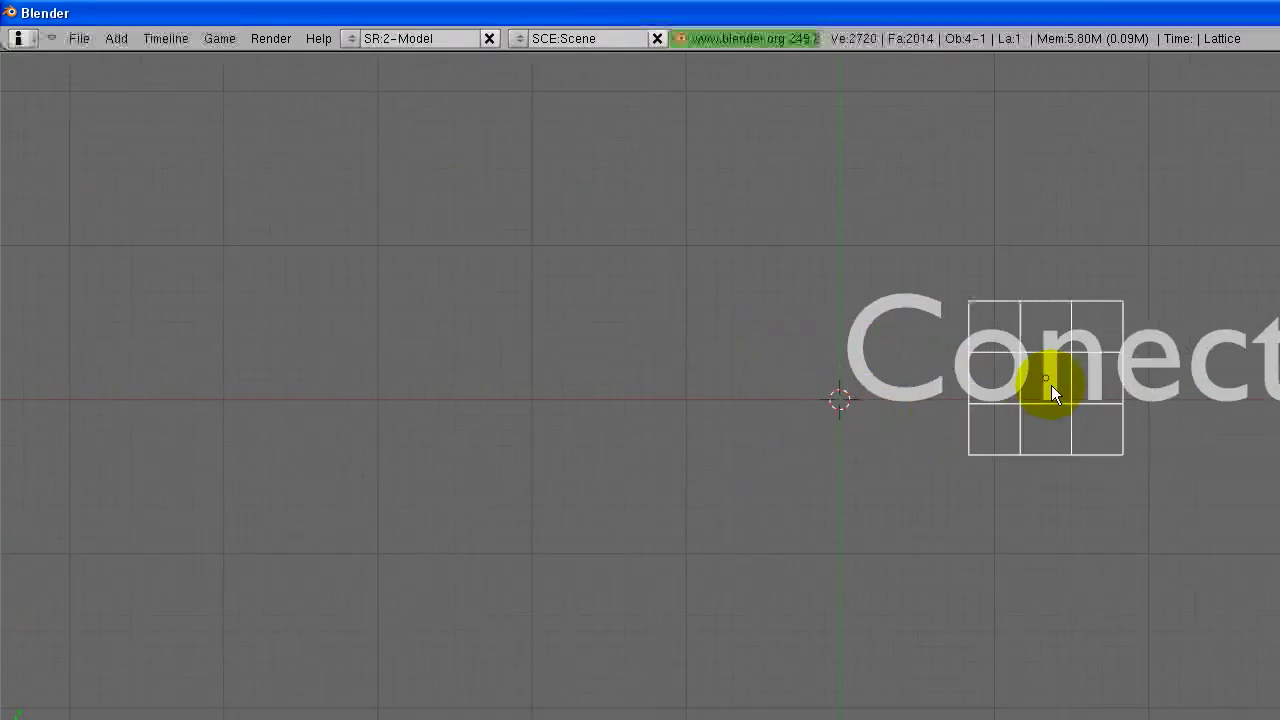
{"action": "left_click", "coordinate": [1101, 379]}
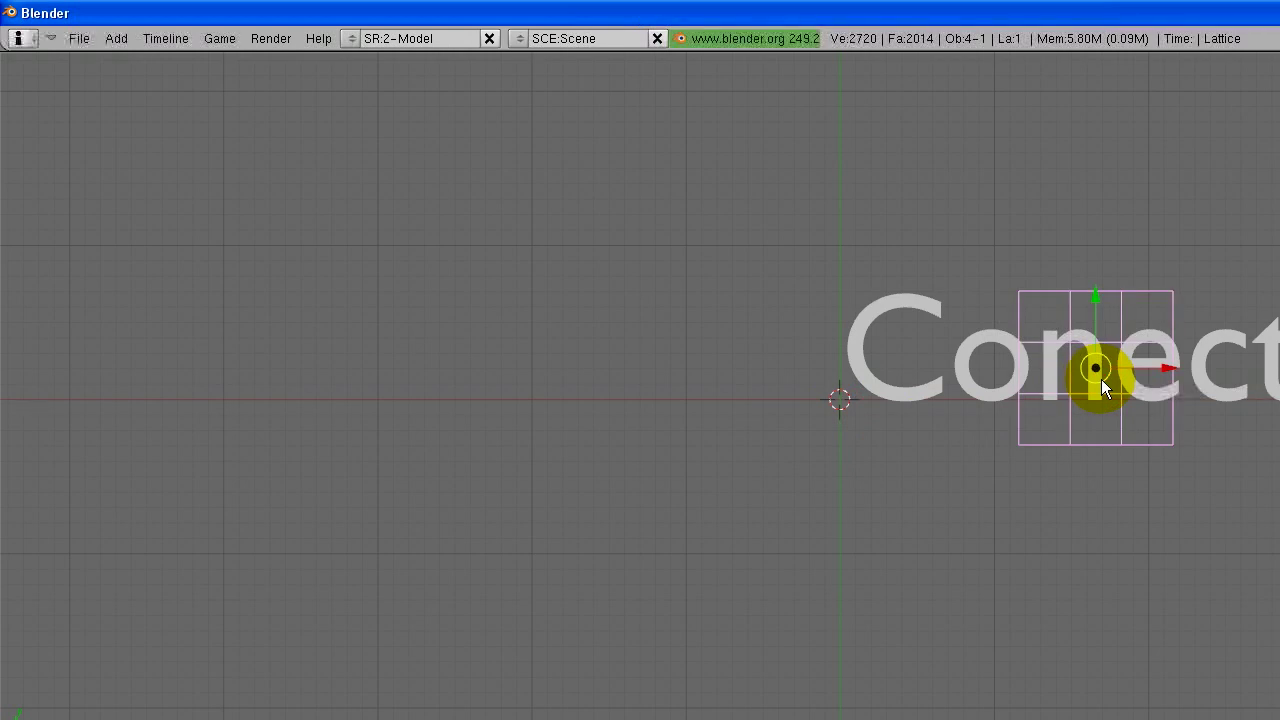
Stretch the lattice along X so it spans the whole word
{"action": "key", "text": "g"}
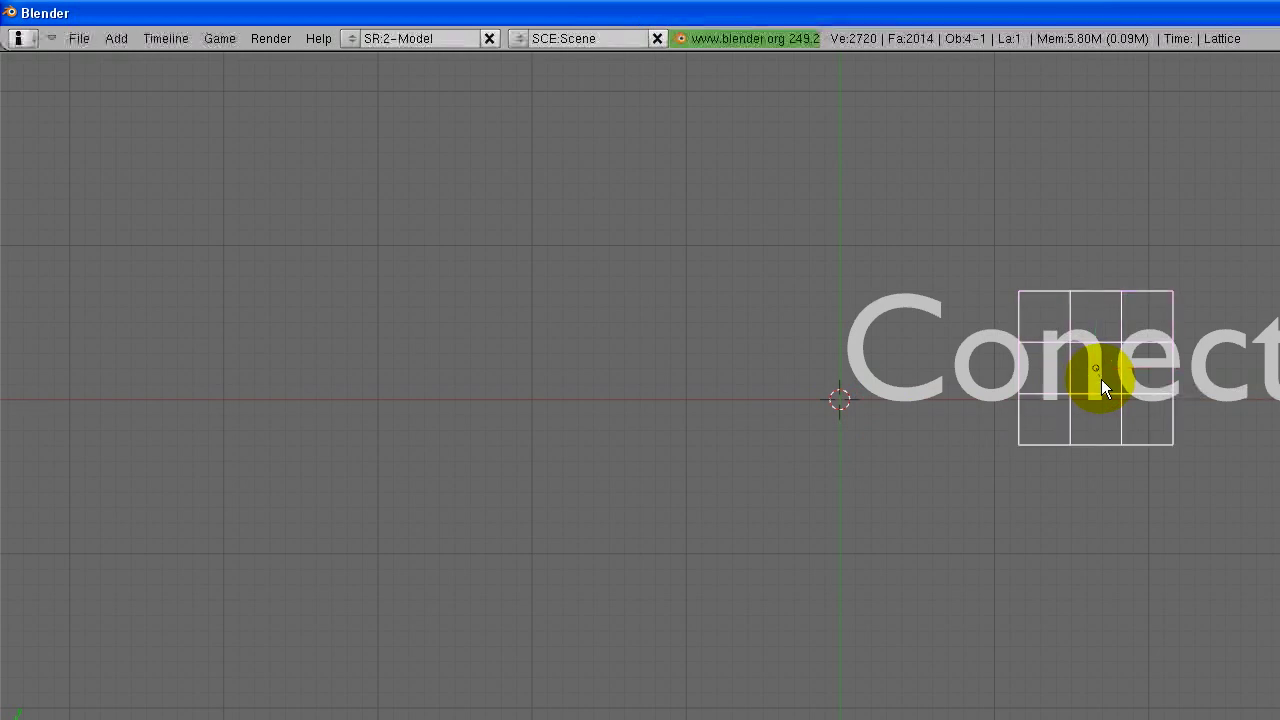
{"action": "key", "text": "x"}
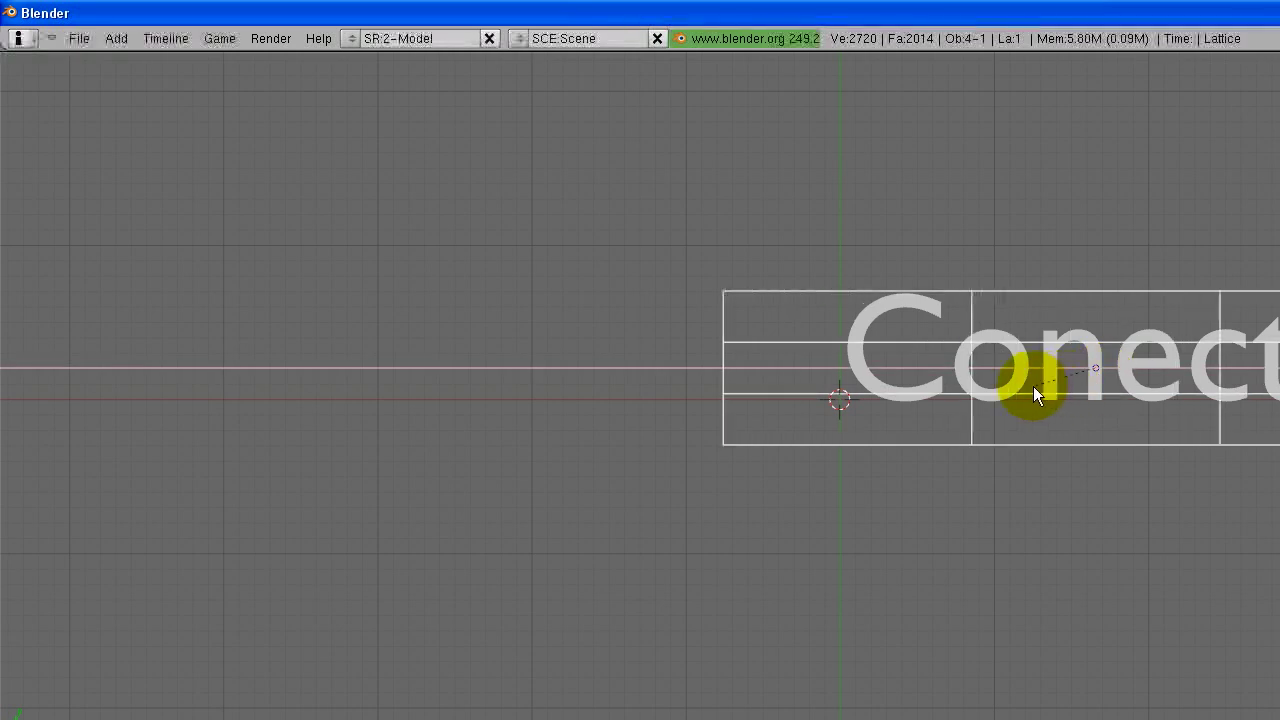
{"action": "left_click", "coordinate": [815, 235]}
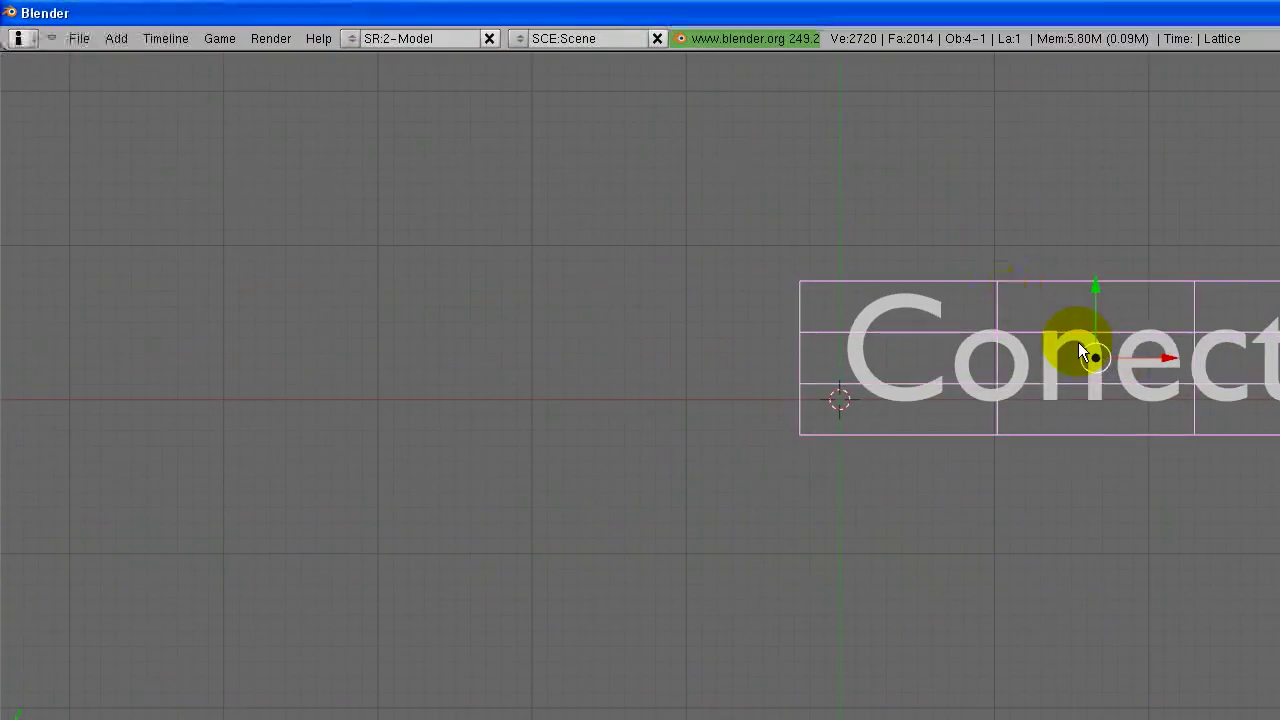
Parent the Conecta text to the lattice with Lattice Deform, leaving only the lattice selected
{"action": "right_click", "coordinate": [1020, 358]}
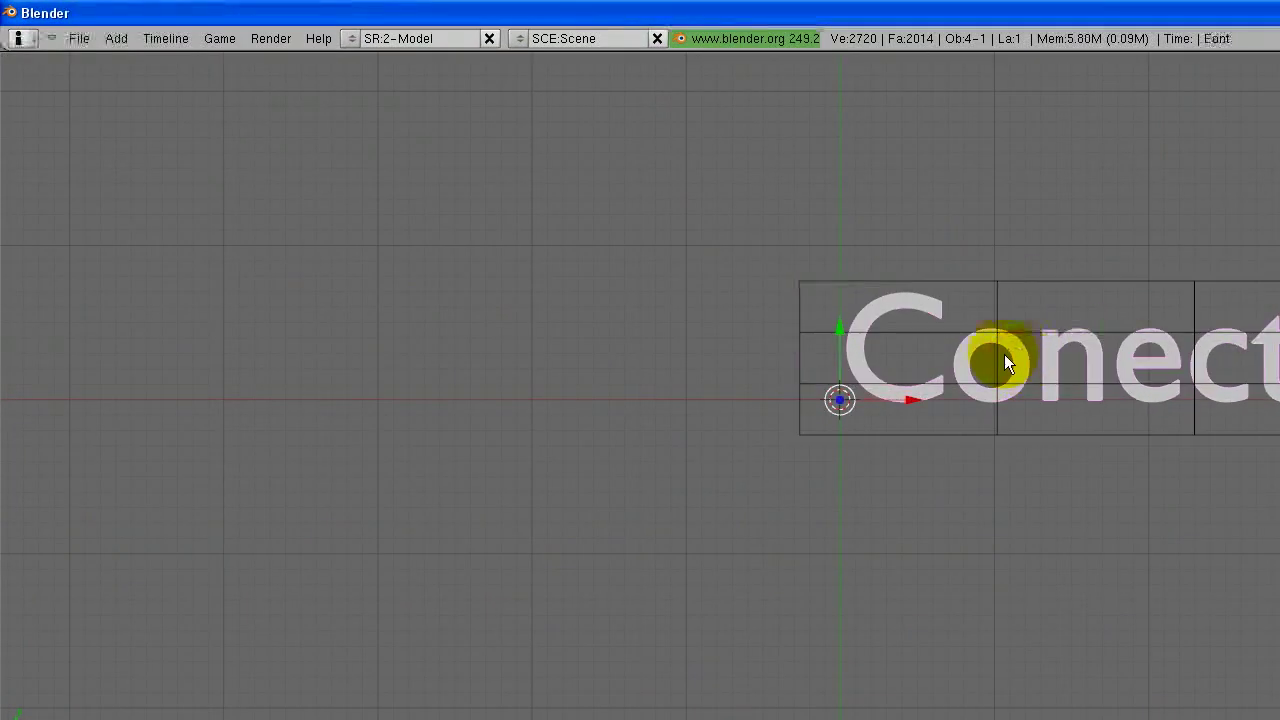
{"action": "right_click", "coordinate": [997, 286]}
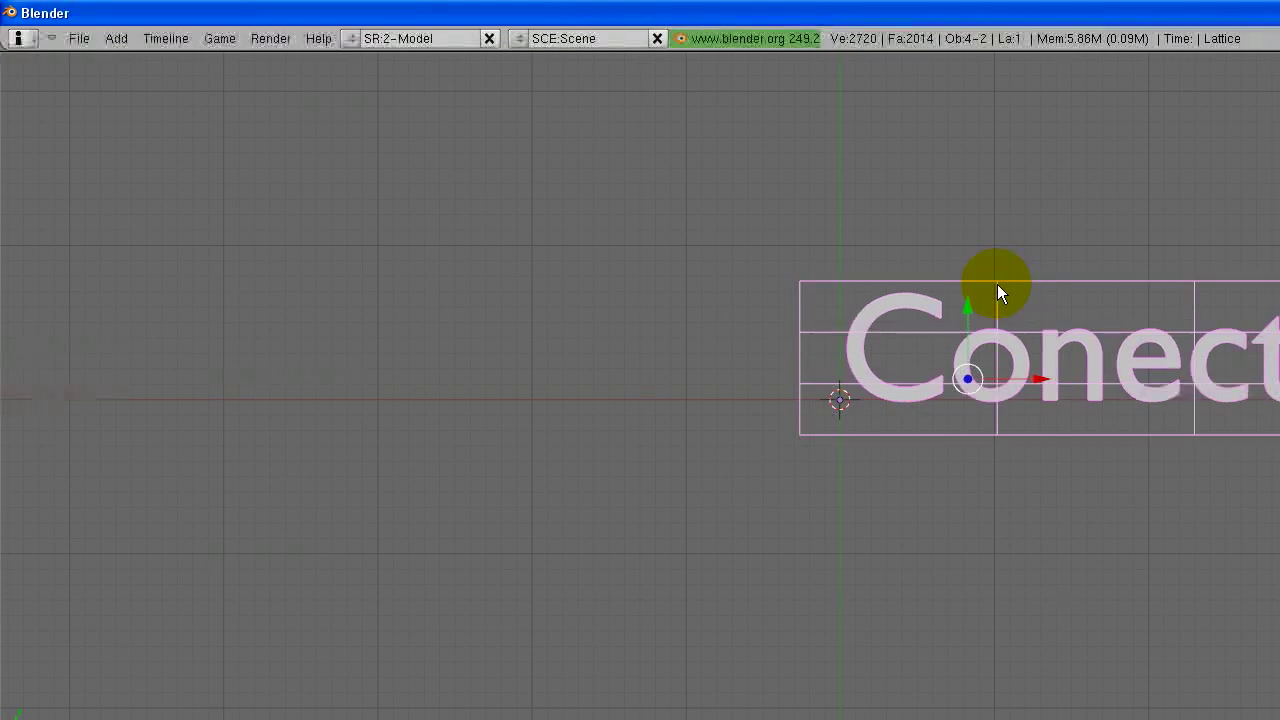
{"action": "key", "text": "ctrl+p"}
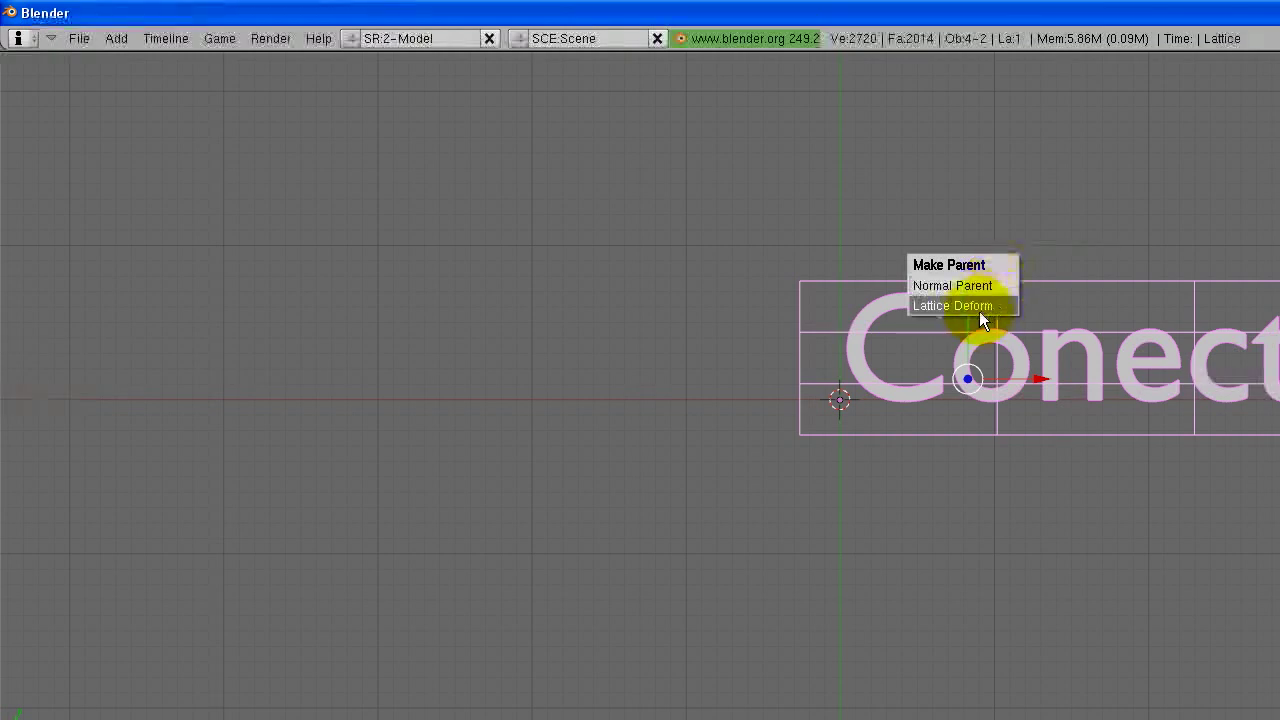
{"action": "left_click", "coordinate": [979, 310]}
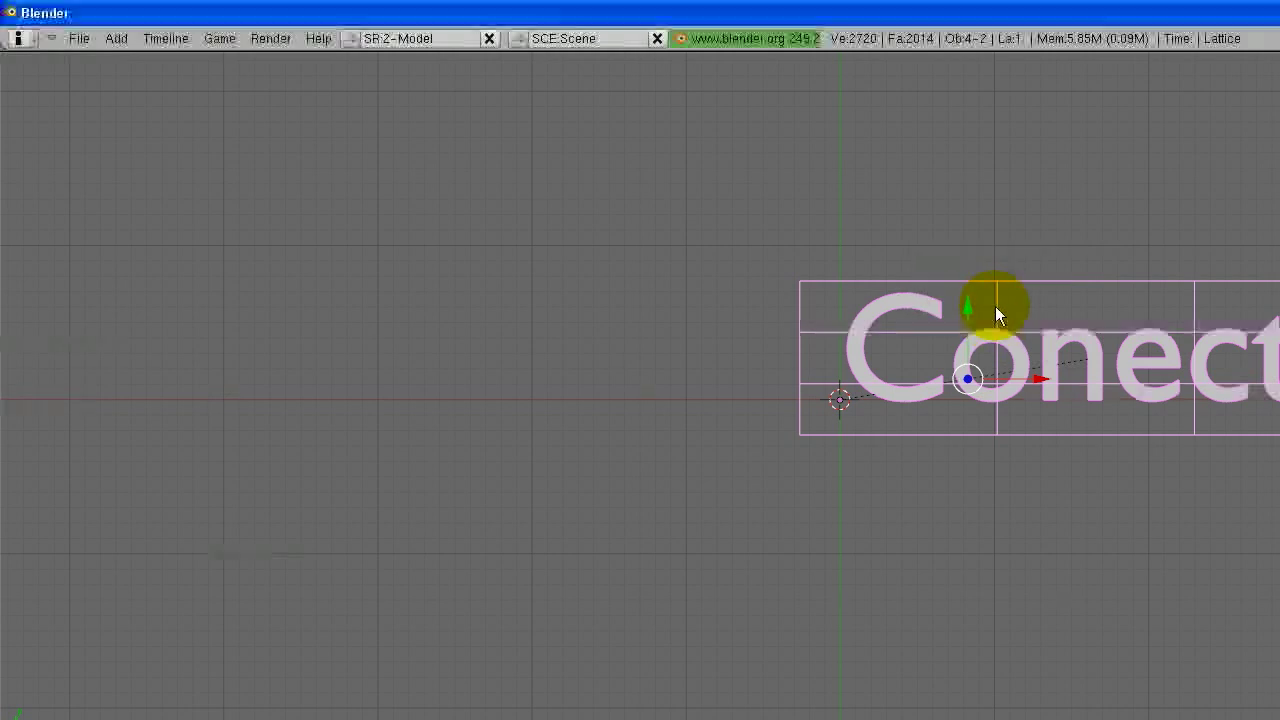
{"action": "right_click", "coordinate": [997, 297]}
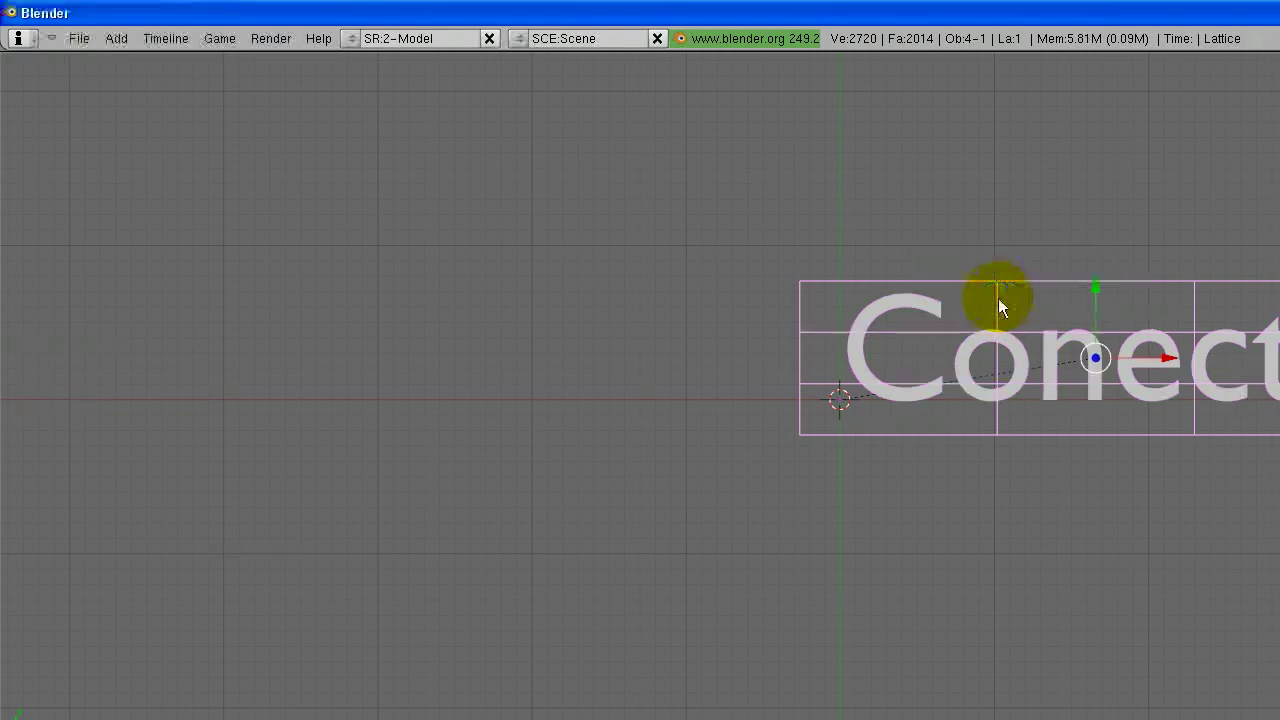
Enter lattice Edit Mode, test-raise the top middle point, then undo that move
{"action": "key", "text": "Tab"}
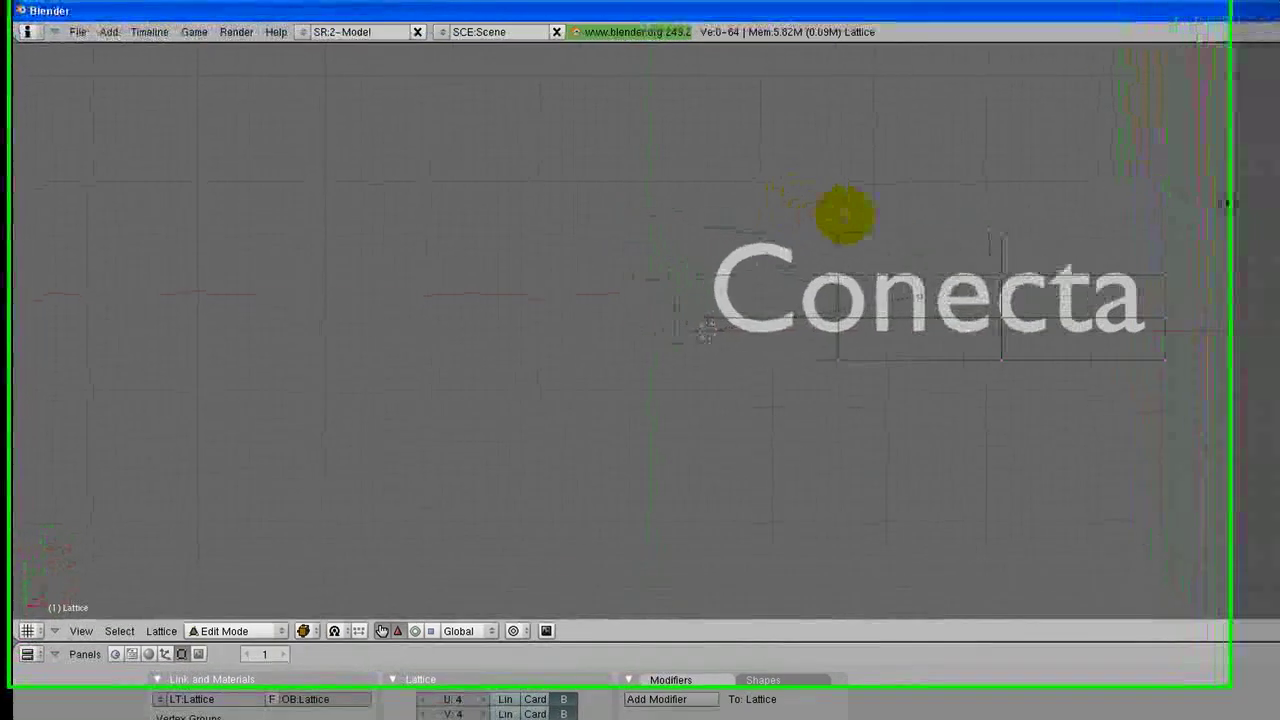
{"action": "right_click", "coordinate": [870, 244]}
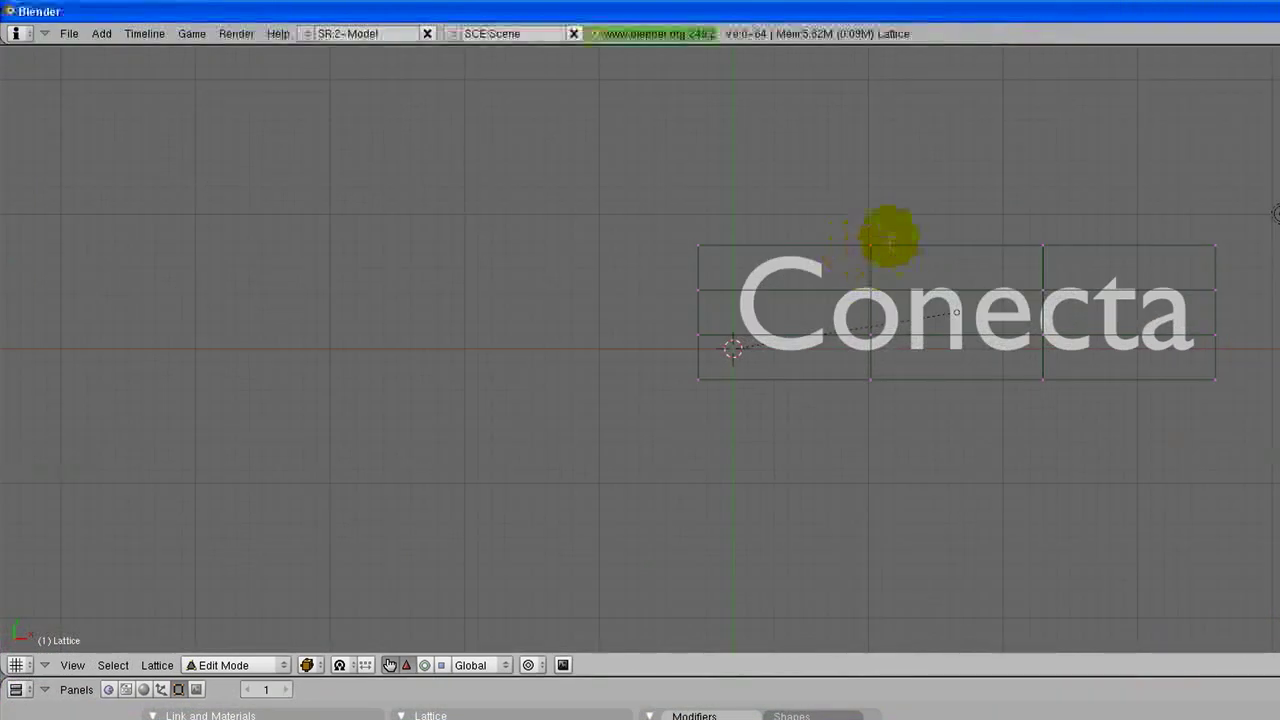
{"action": "left_click_drag", "start_coordinate": [870, 185], "coordinate": [845, 104]}
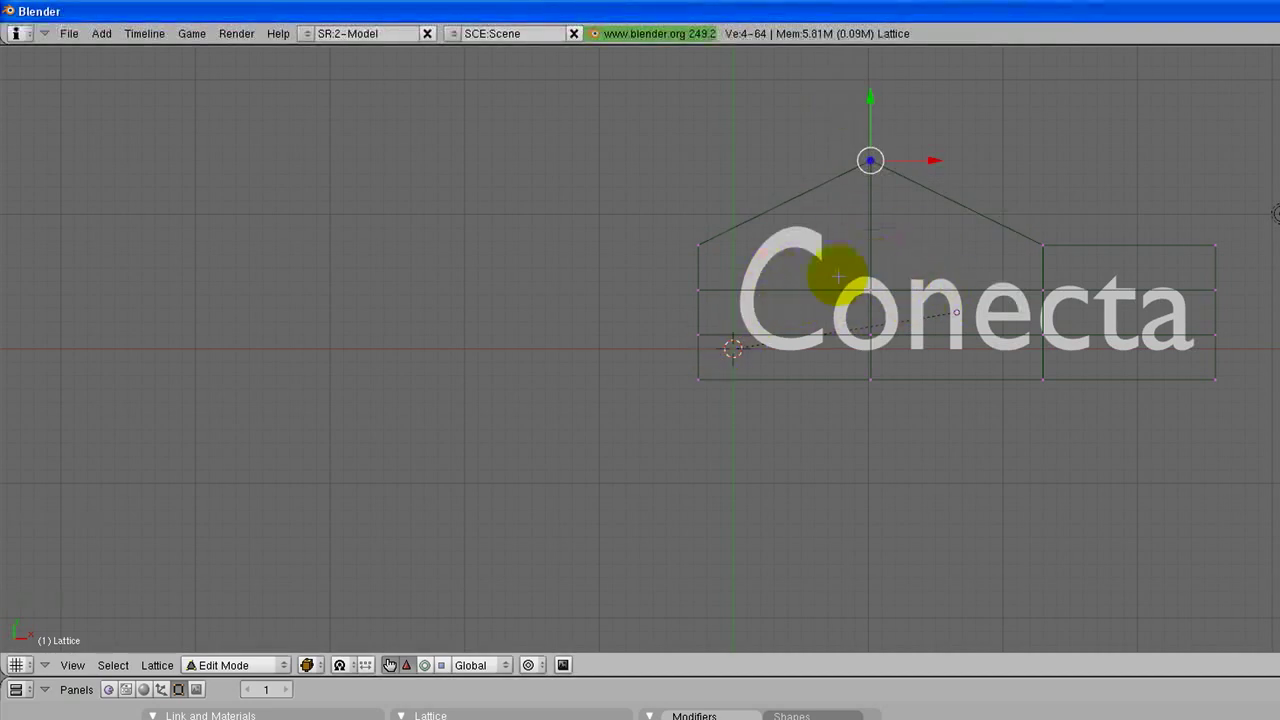
{"action": "key", "text": "ctrl+z"}
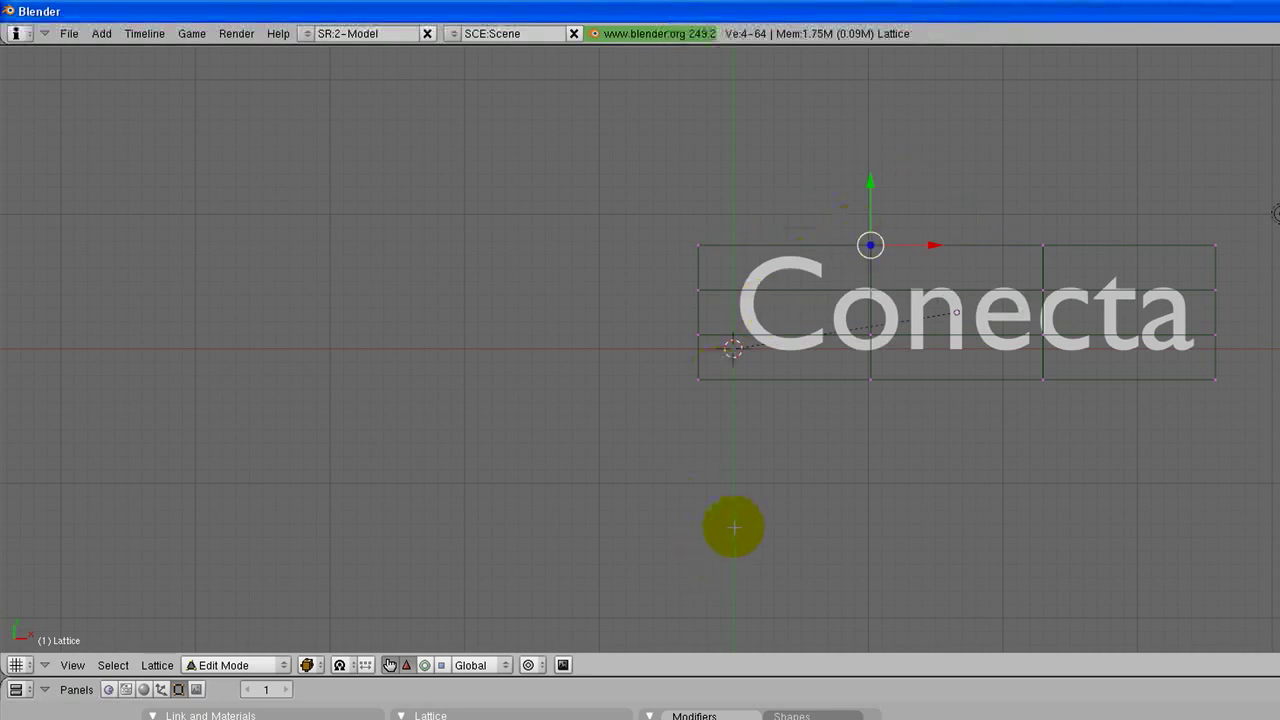
Turn proportional editing on with Smooth falloff
{"action": "left_click", "coordinate": [542, 666]}
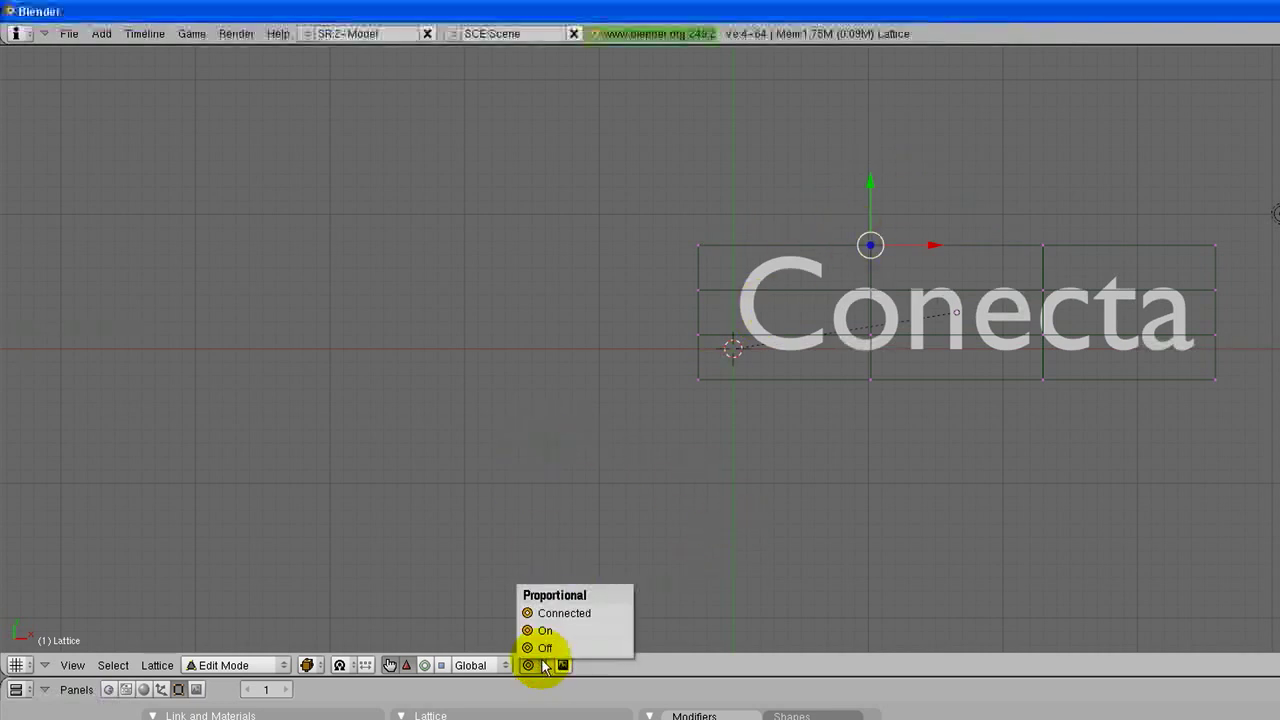
{"action": "left_click", "coordinate": [546, 631]}
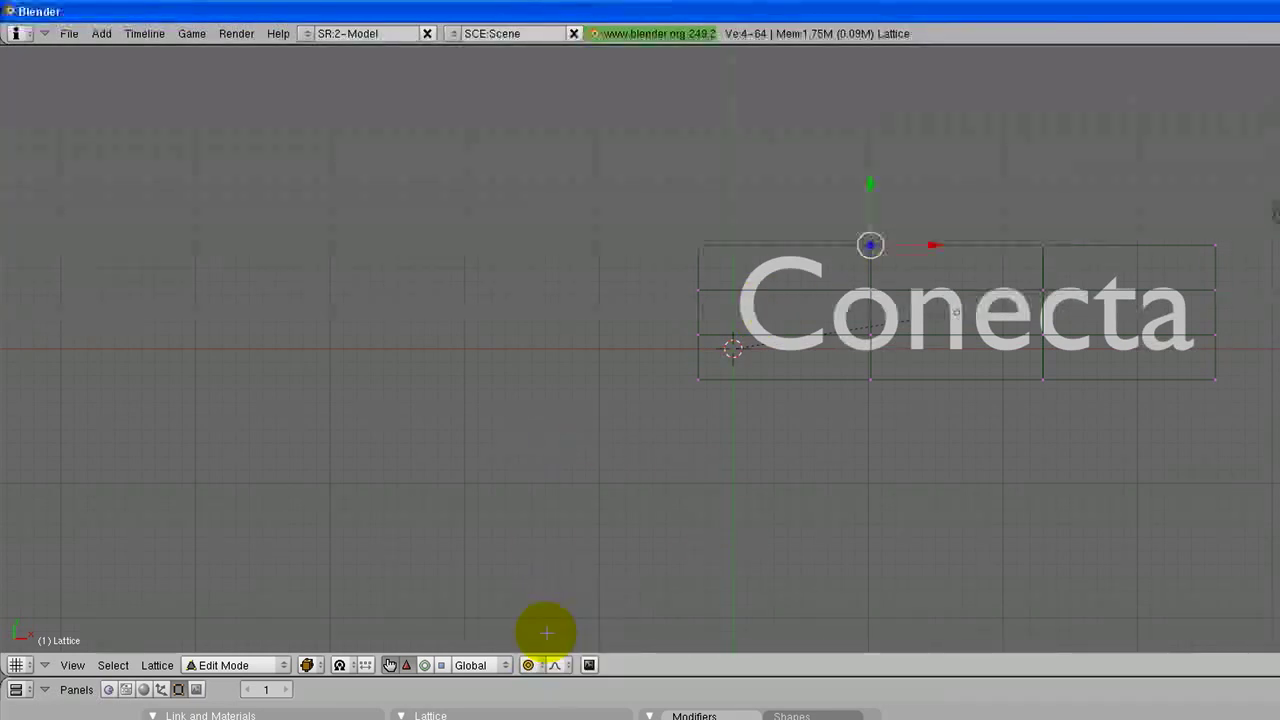
{"action": "left_click", "coordinate": [563, 666]}
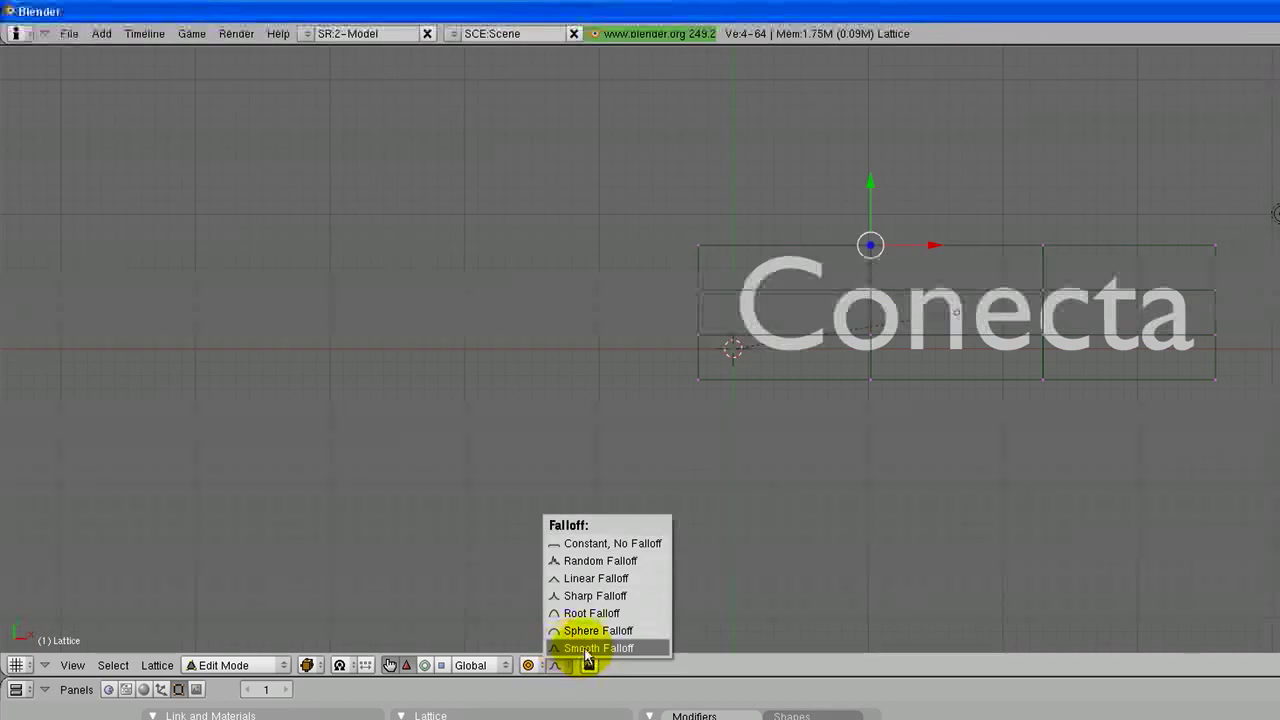
{"action": "left_click", "coordinate": [585, 650]}
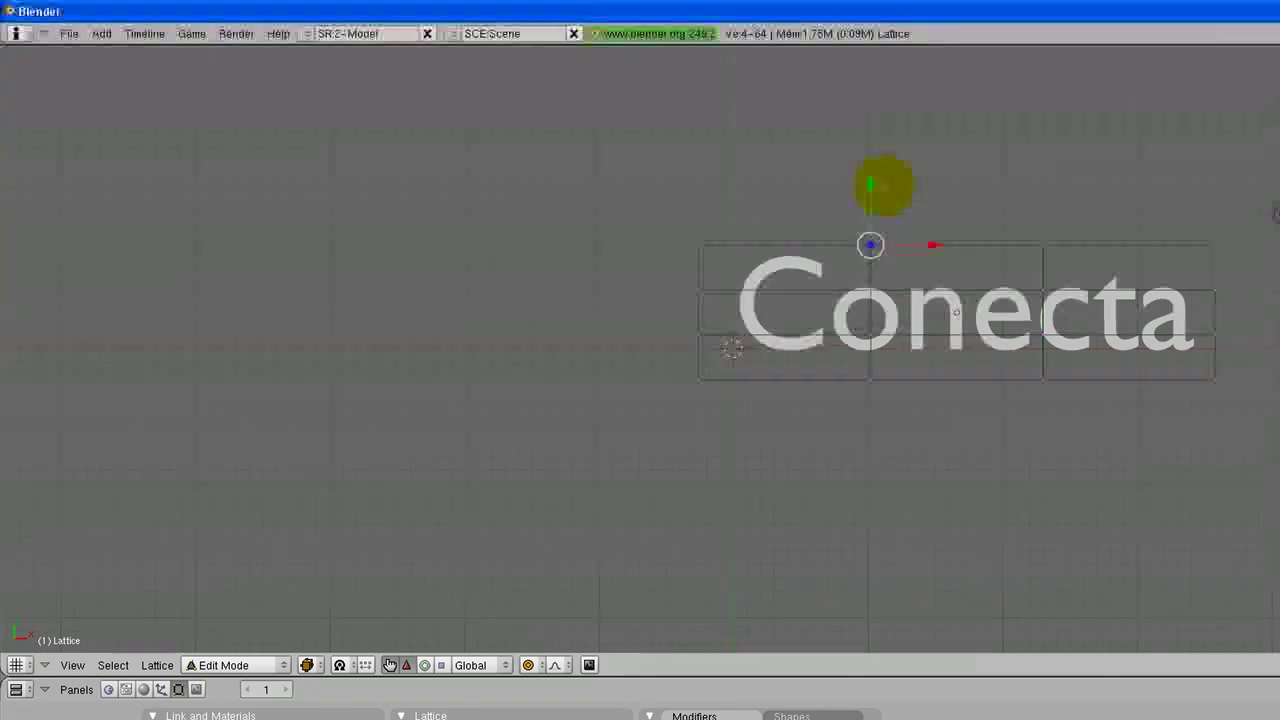
Drag the lattice's top centre up to arch the text, then orbit to inspect it
{"action": "left_click_drag", "start_coordinate": [766, 160], "coordinate": [752, 100]}
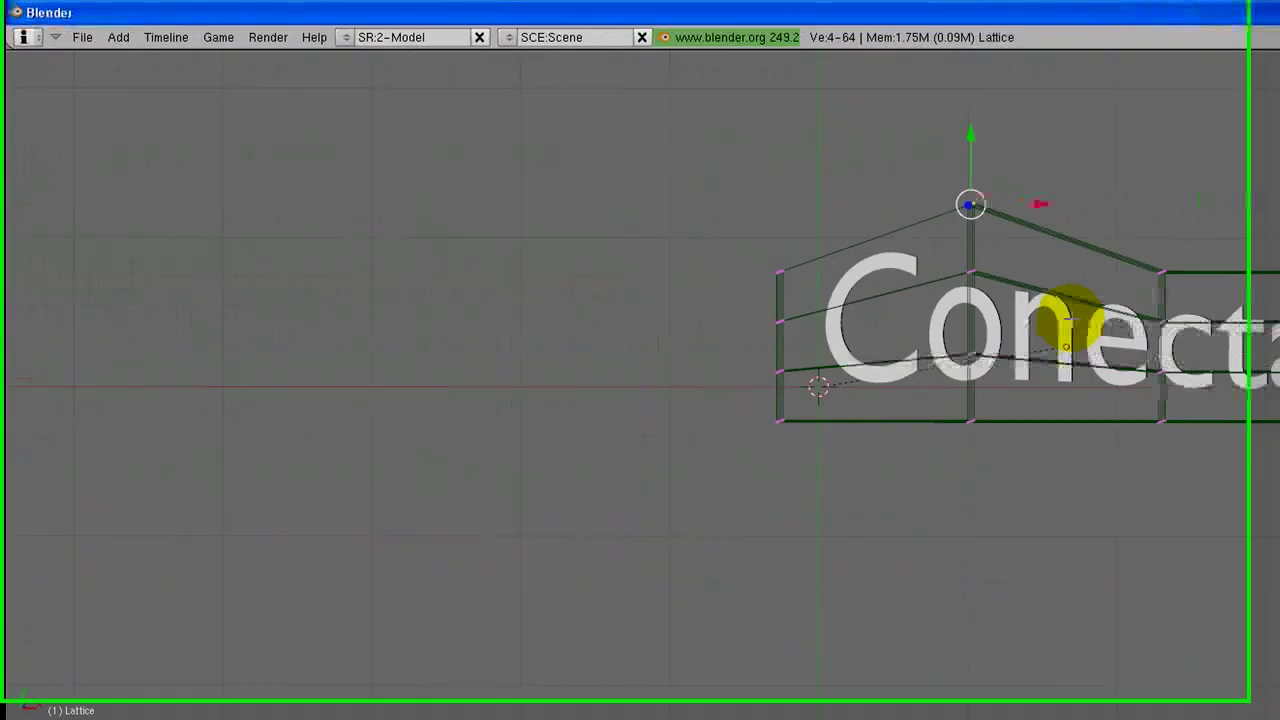
{"action": "mouse_move", "coordinate": [1068, 320]}
{"action": "middle_mouse_down"}
{"action": "mouse_move", "coordinate": [963, 400]}
{"action": "mouse_move", "coordinate": [1143, 357]}
{"action": "middle_mouse_up"}
{"action": "mouse_move", "coordinate": [928, 329]}
{"action": "middle_mouse_down"}
{"action": "mouse_move", "coordinate": [1059, 425]}
{"action": "mouse_move", "coordinate": [966, 413]}
{"action": "mouse_move", "coordinate": [1145, 362]}
{"action": "middle_mouse_up"}
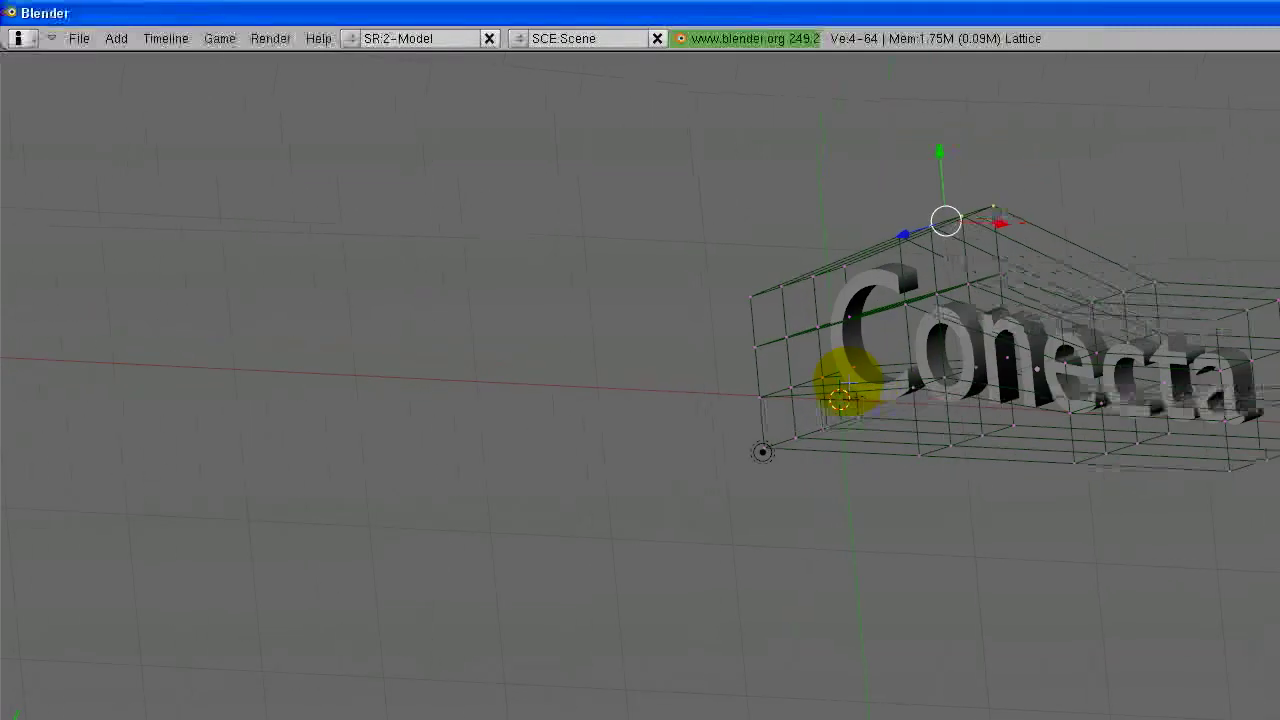